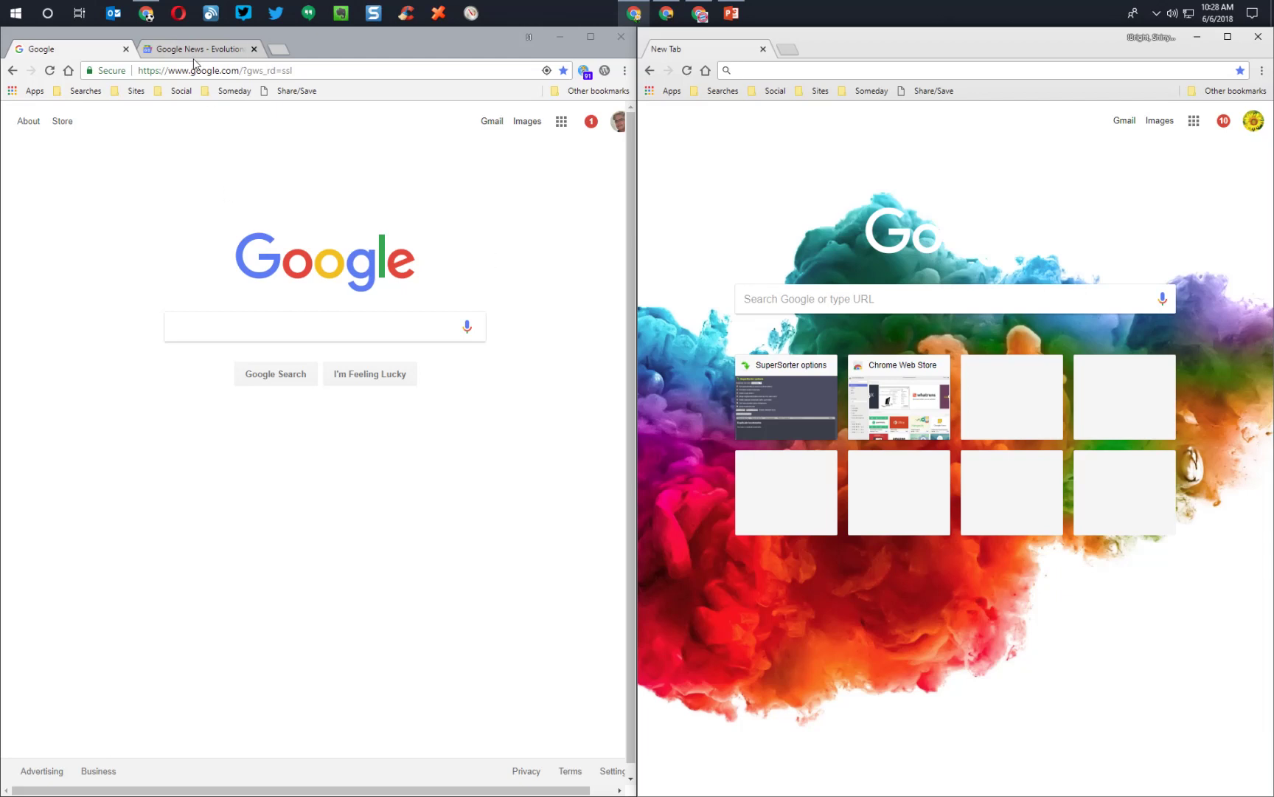
# Examine the list of Chrome profiles under the settings for managing other people, and close the list and the settings page.
pyautogui.click(626, 74)
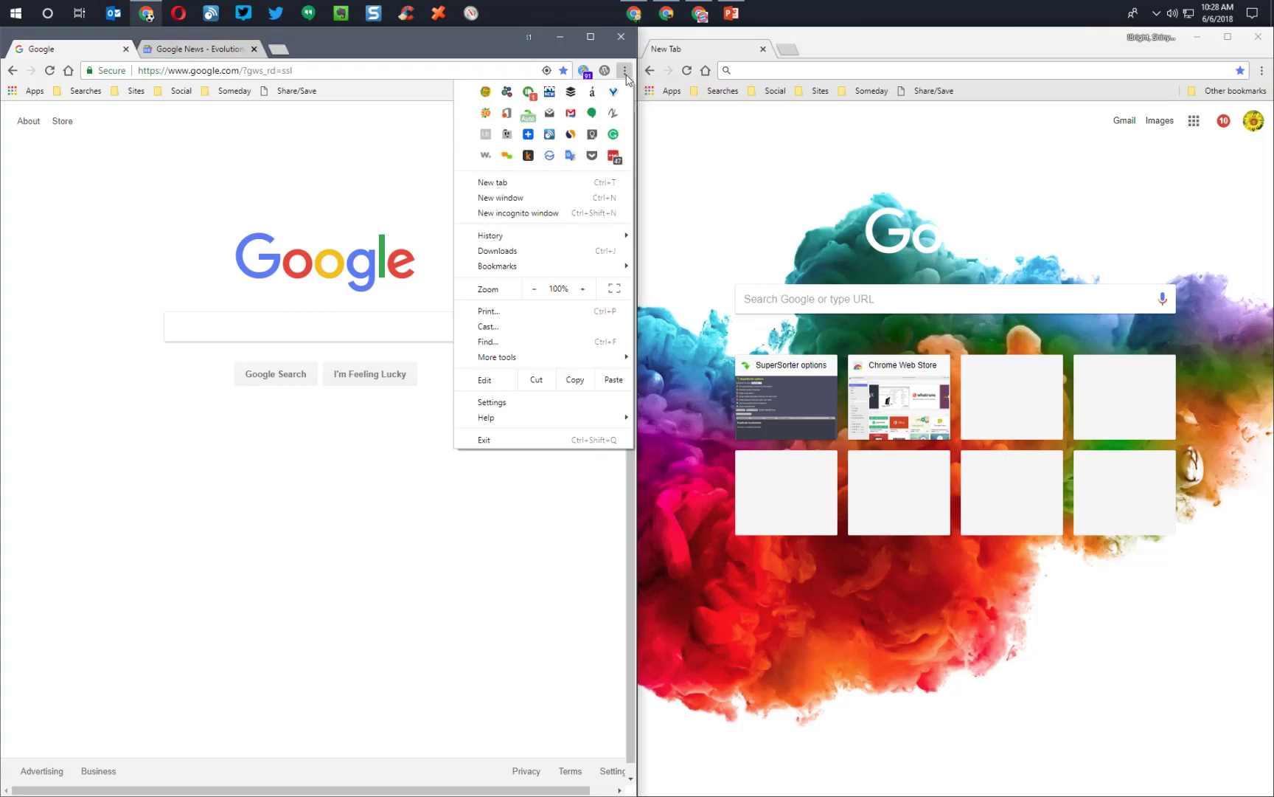
pyautogui.click(576, 409)
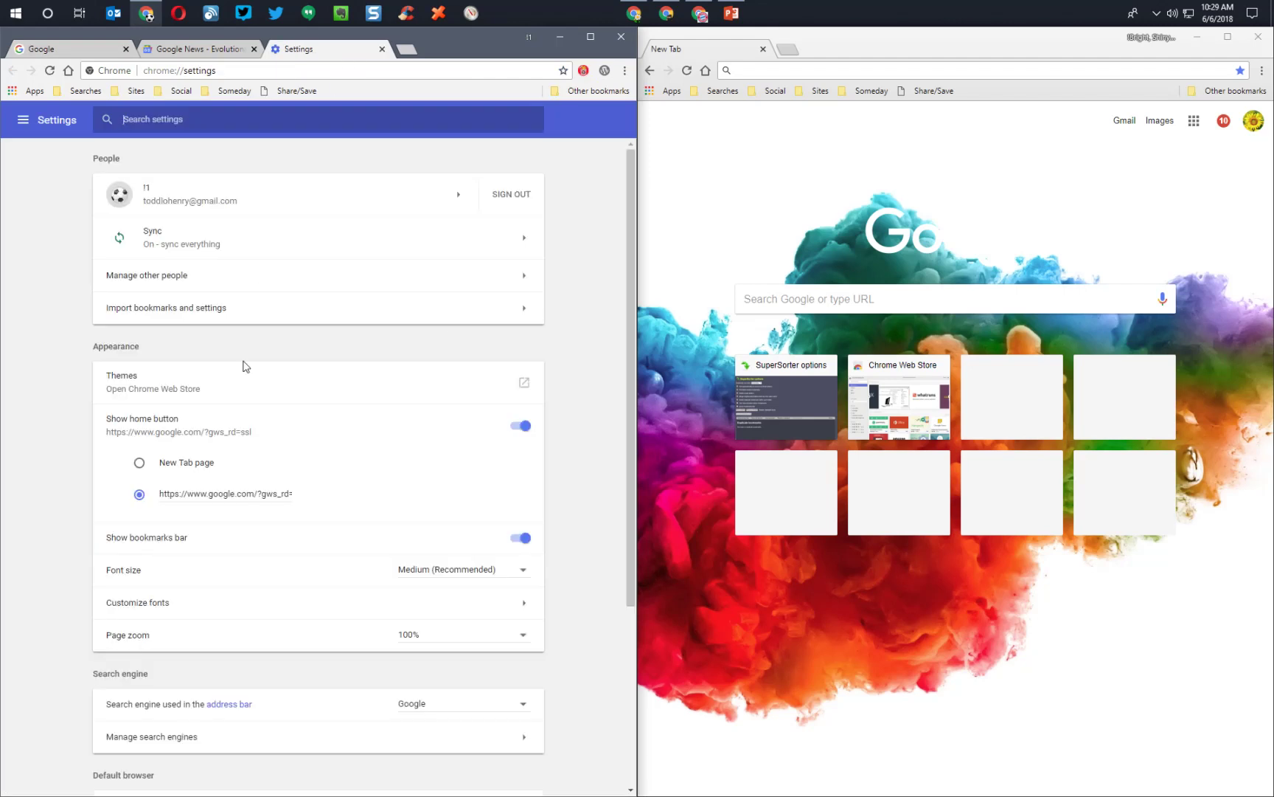
pyautogui.click(175, 278)
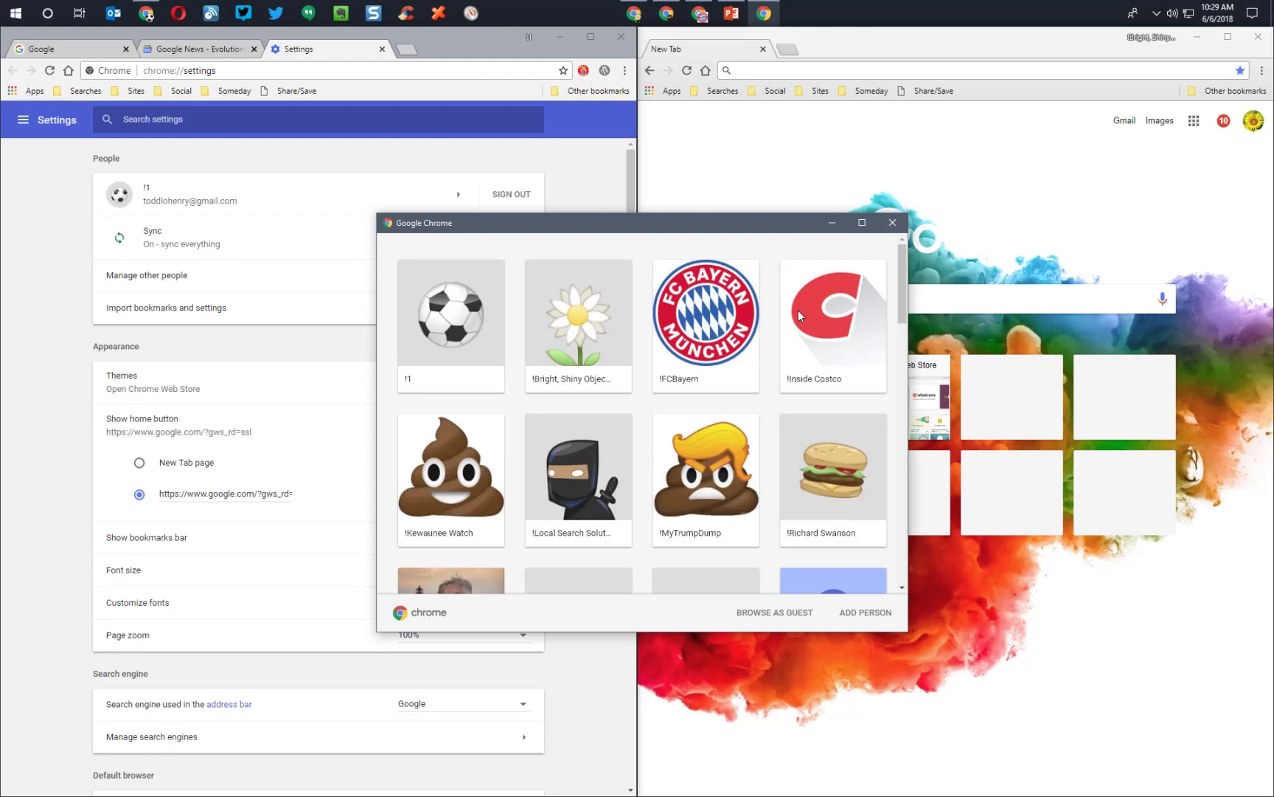
pyautogui.scroll(-5, 797, 324)
pyautogui.scroll(6, 797, 338)
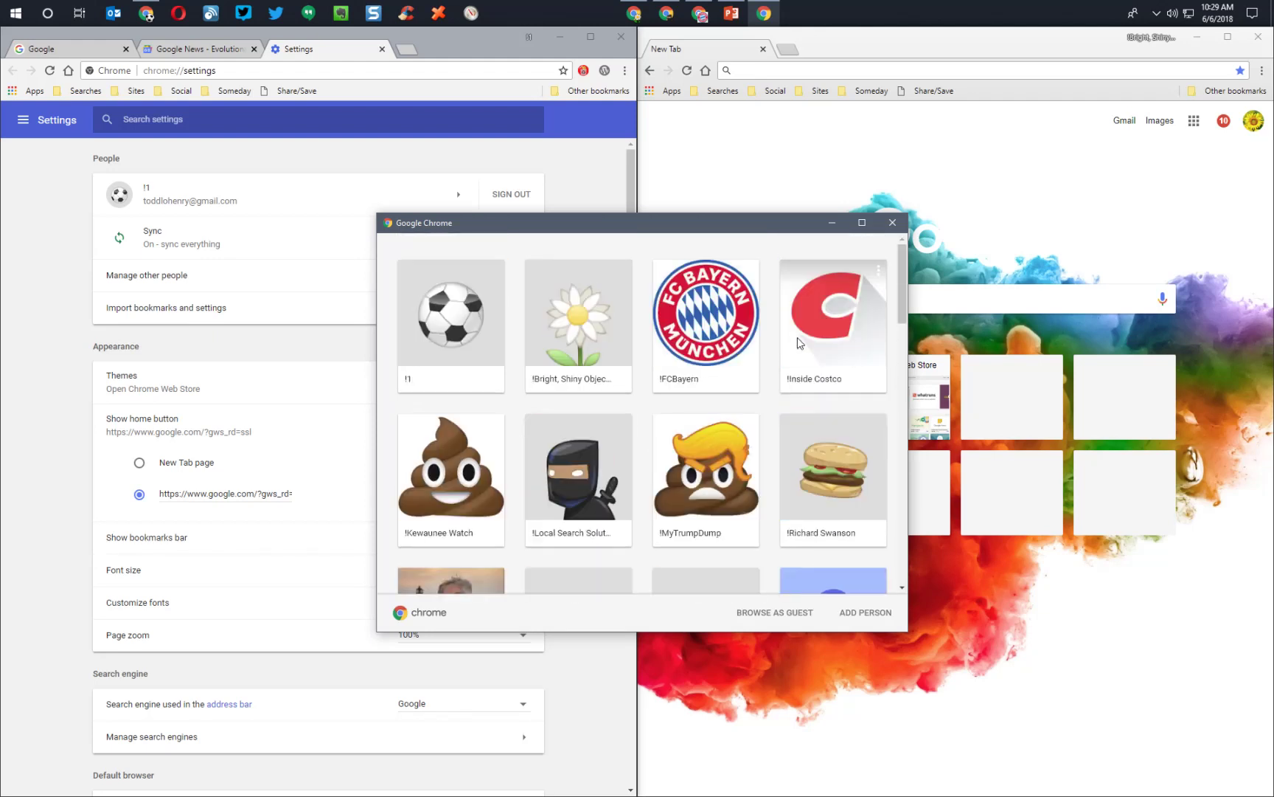
pyautogui.scroll(-8, 793, 350)
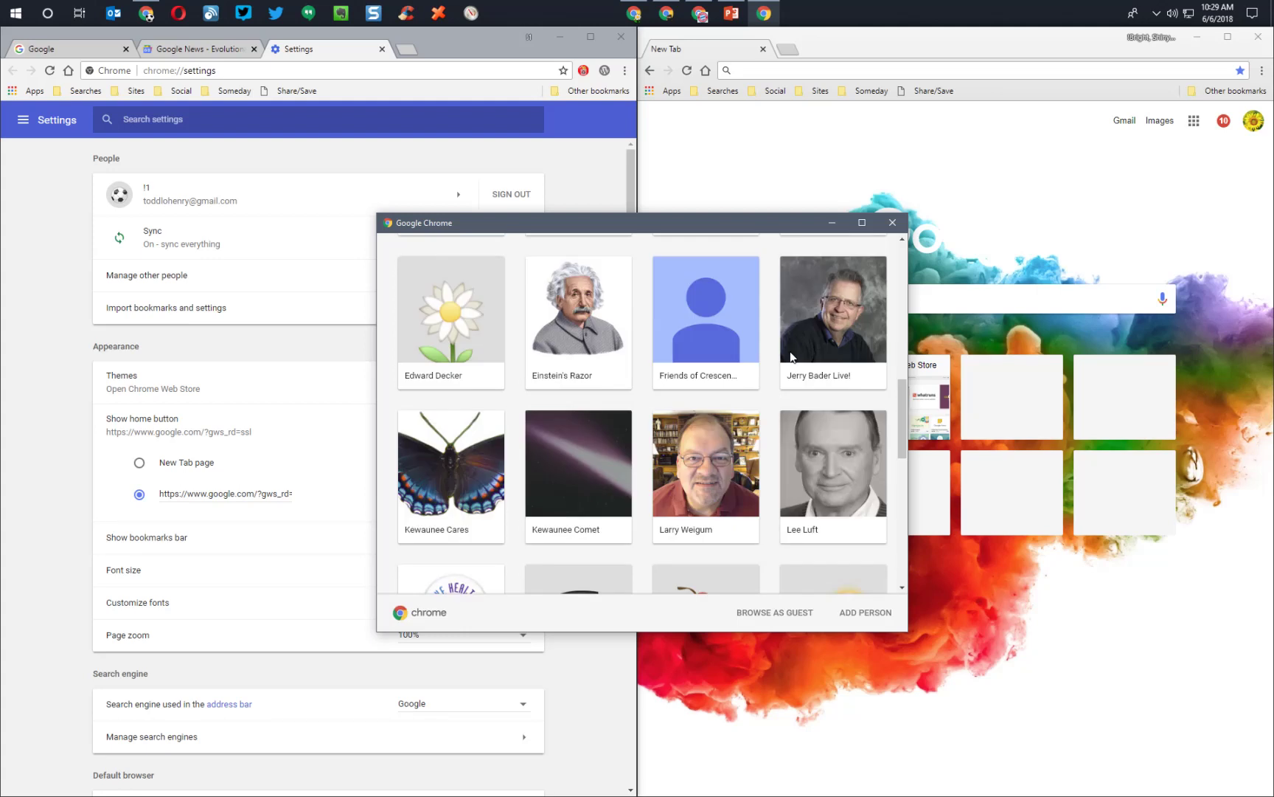
pyautogui.scroll(8, 790, 354)
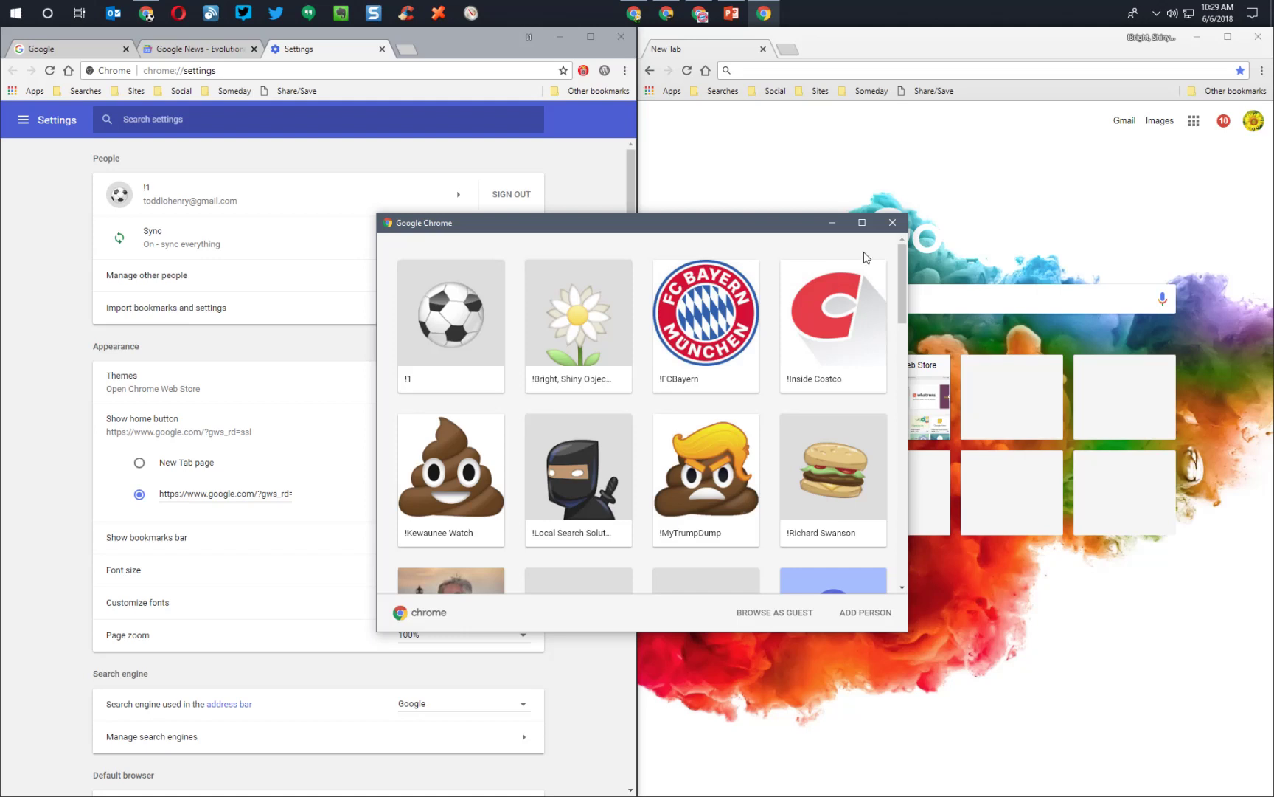
pyautogui.click(893, 223)
pyautogui.click(382, 49)
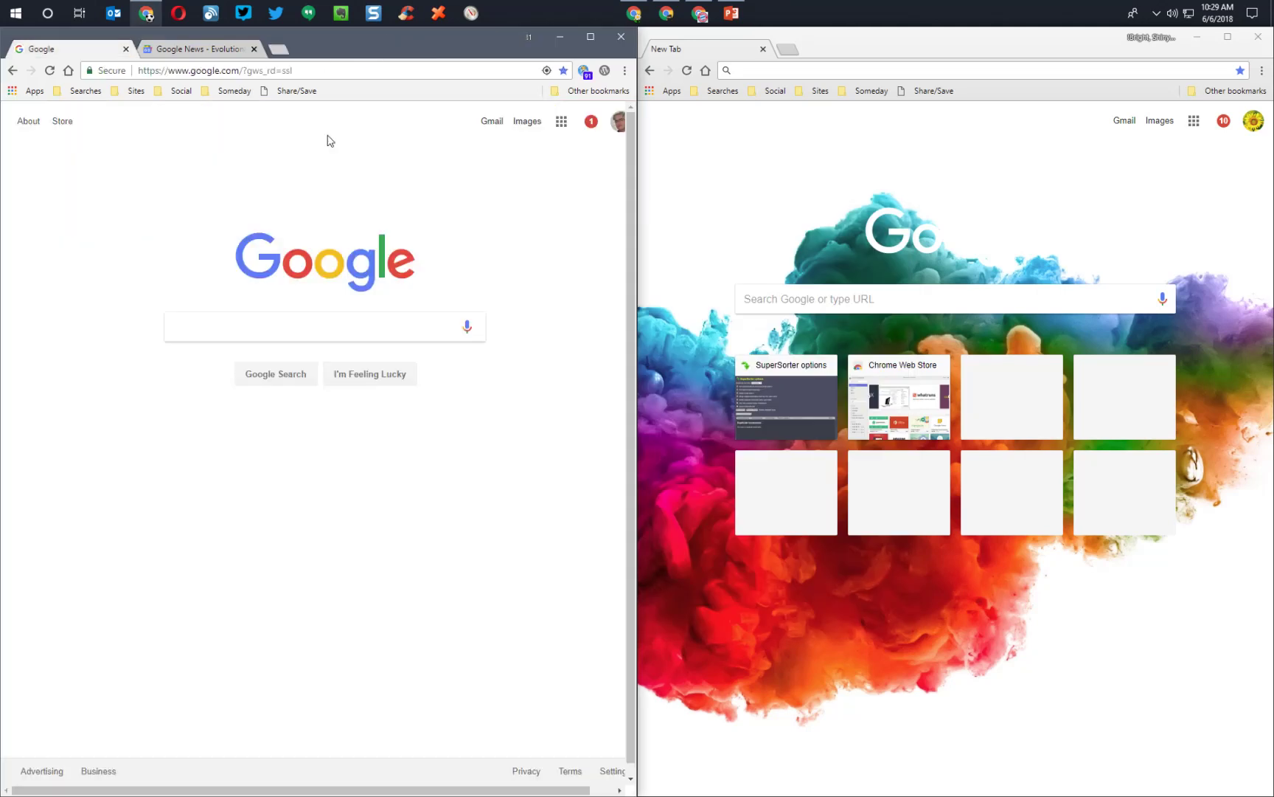
# Open the "Laws of Human Behavior" article from the Evolutionary psychology topic in Google News.
pyautogui.click(171, 50)
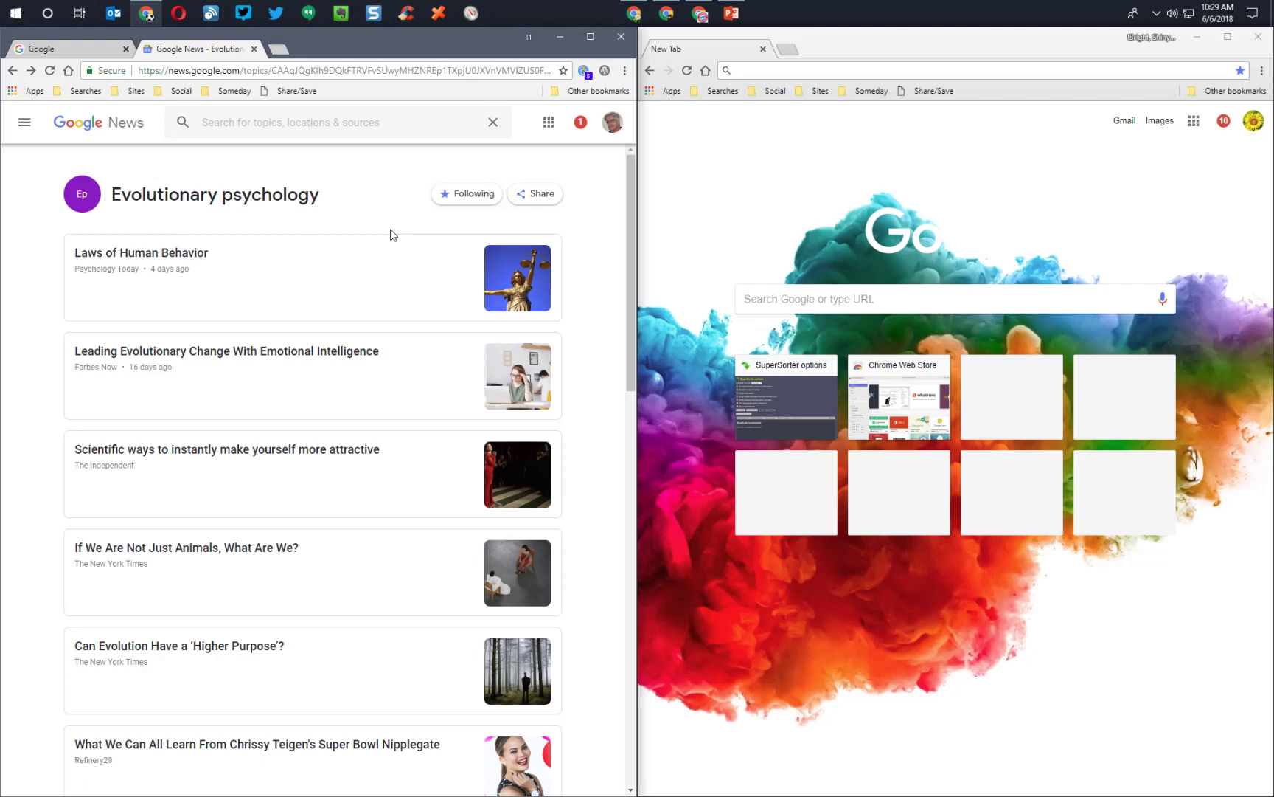
pyautogui.moveTo(241, 282)
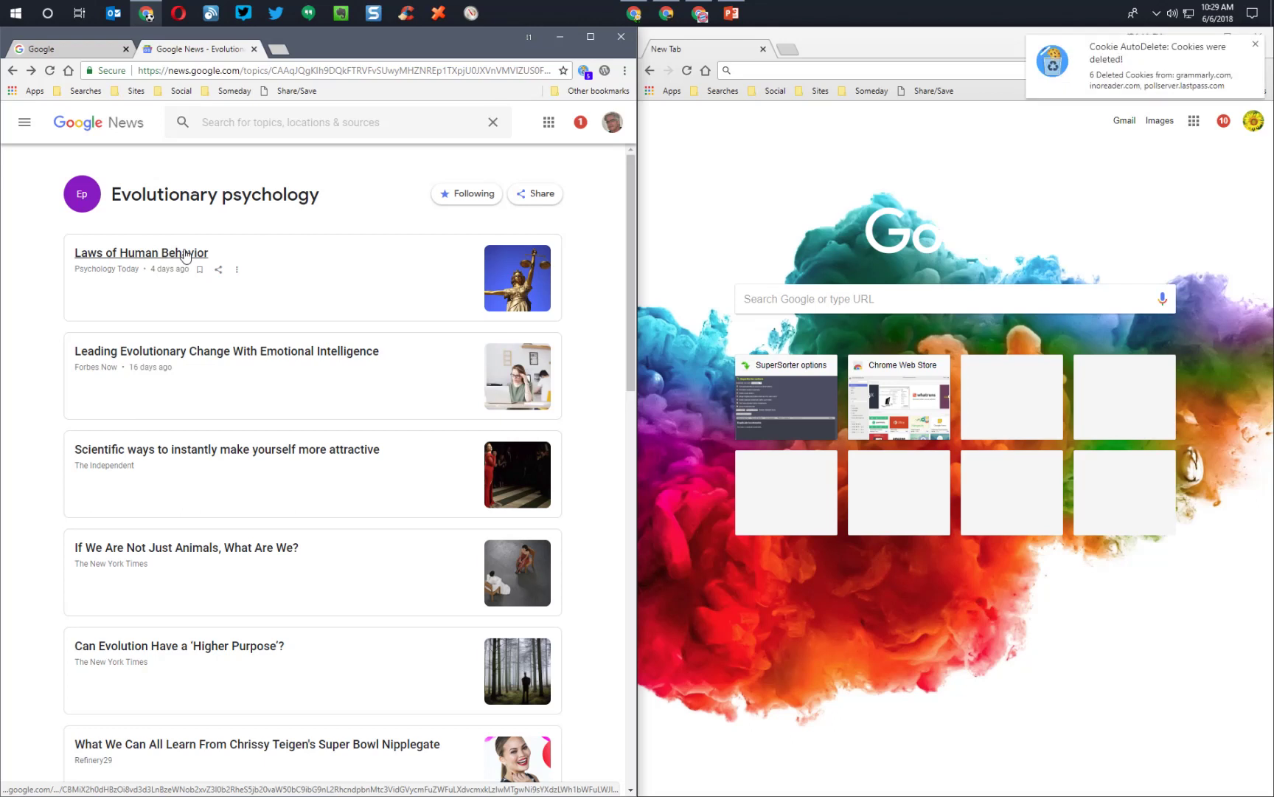
pyautogui.click(185, 255)
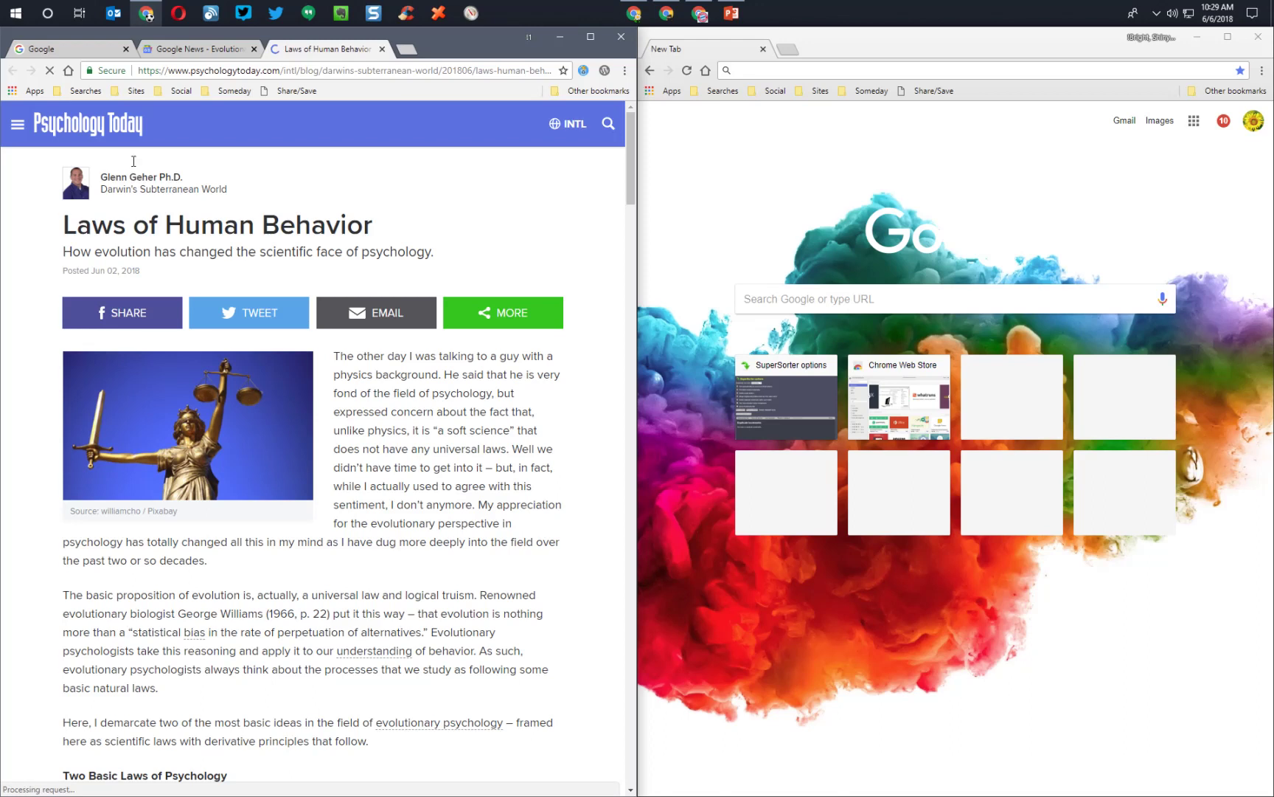
# Copy the Psychology Today article's web address and load it in the second profile's browser window.
pyautogui.click(144, 71)
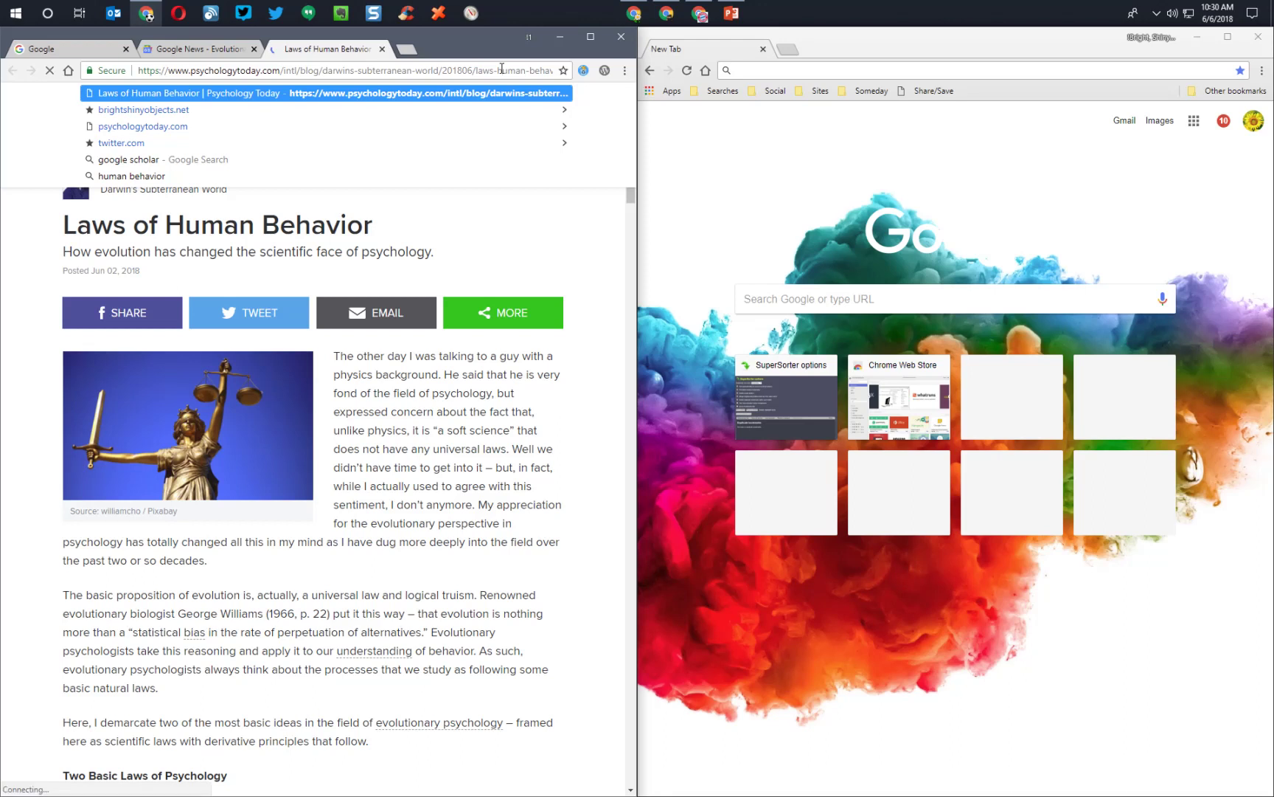
pyautogui.hotkey('ctrl', 'a')
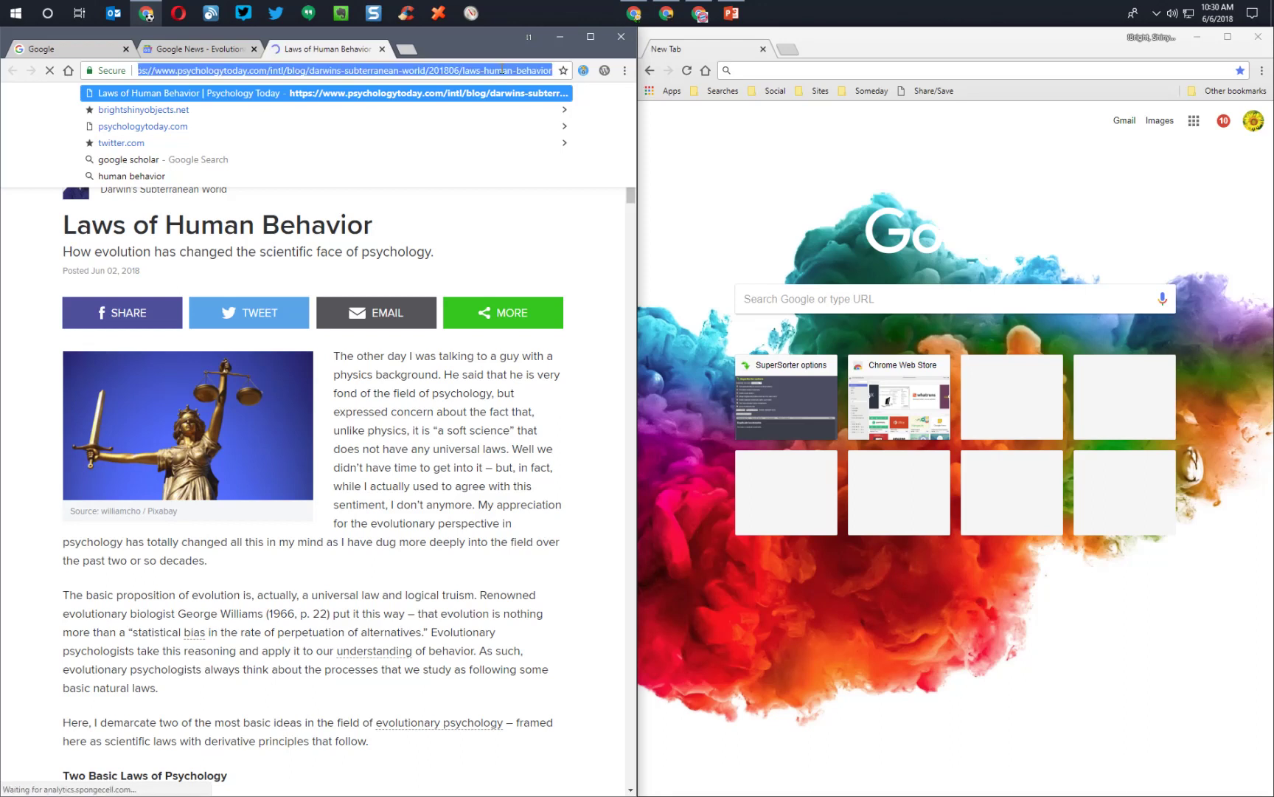
pyautogui.rightClick(503, 70)
pyautogui.click(523, 120)
pyautogui.click(767, 70)
pyautogui.rightClick(767, 70)
pyautogui.click(805, 153)
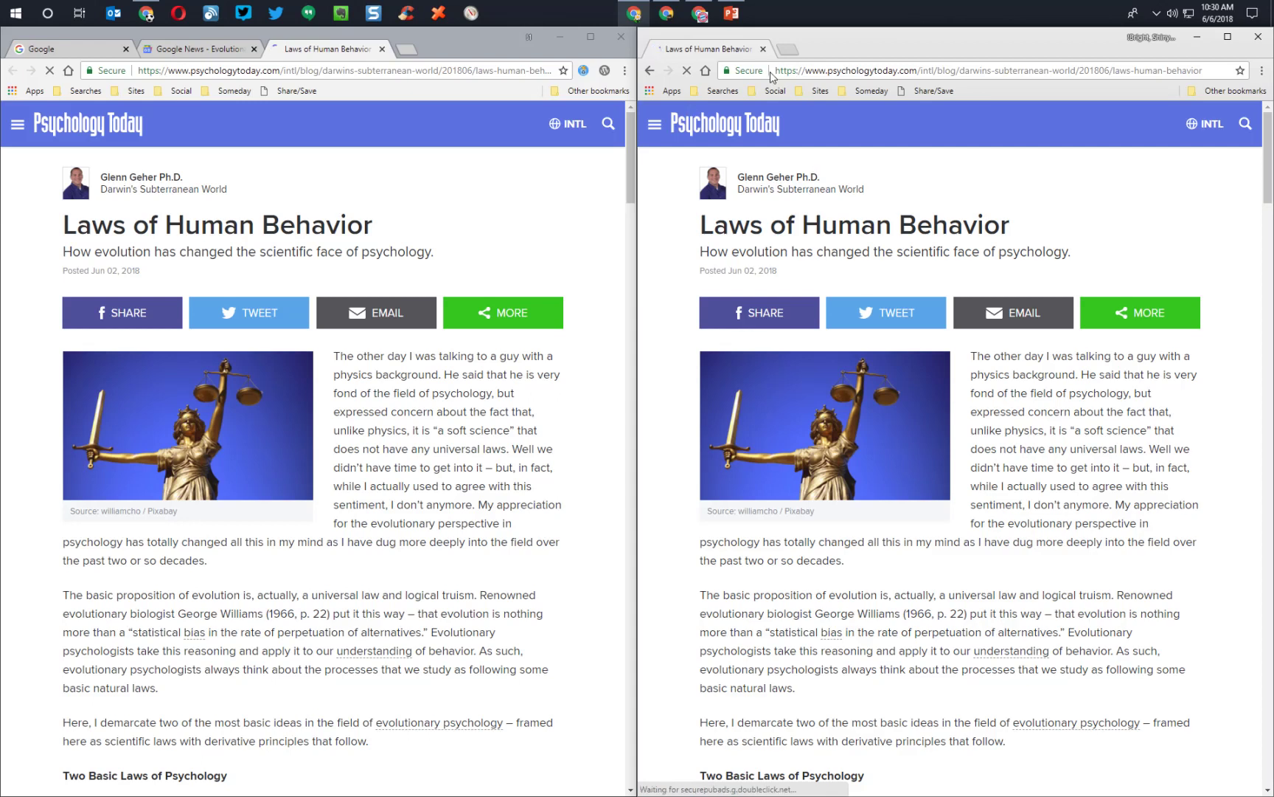
# Compare the extensions installed in the two Chrome profiles.
pyautogui.click(624, 72)
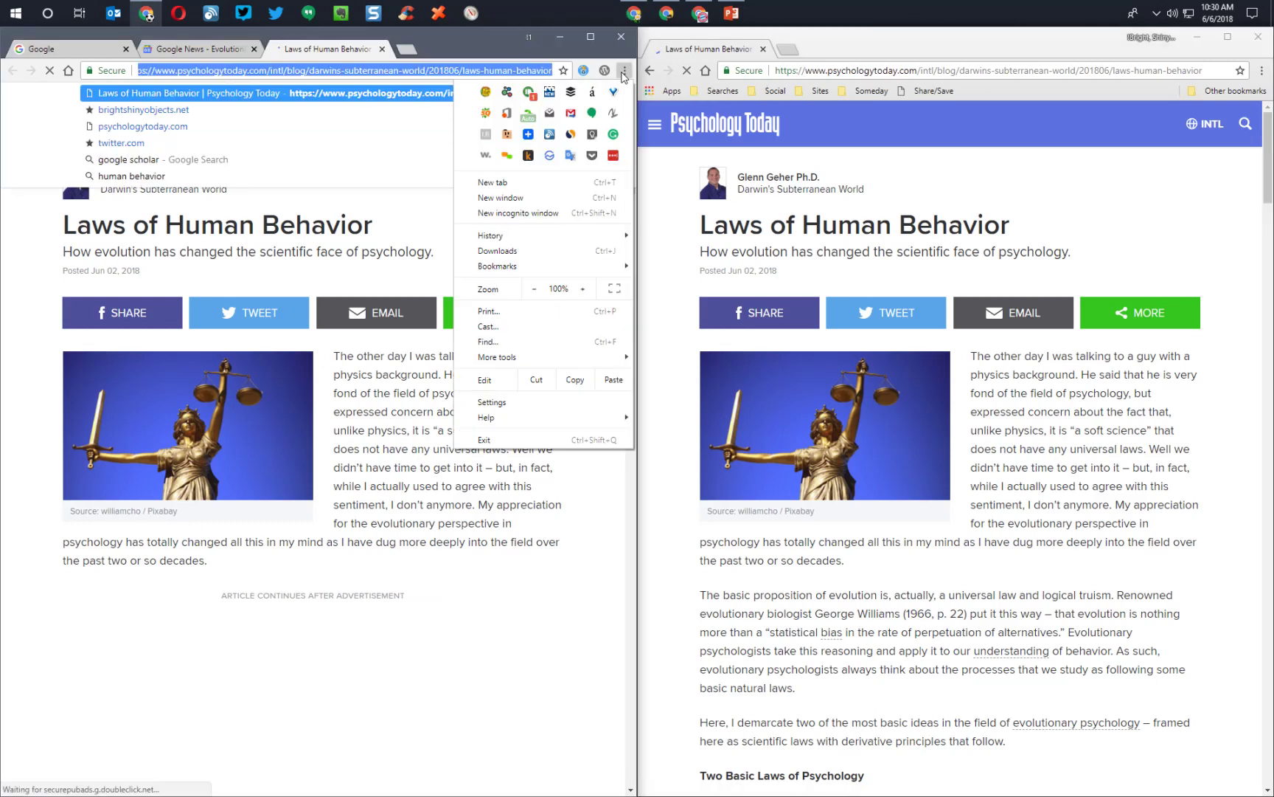
pyautogui.click(623, 76)
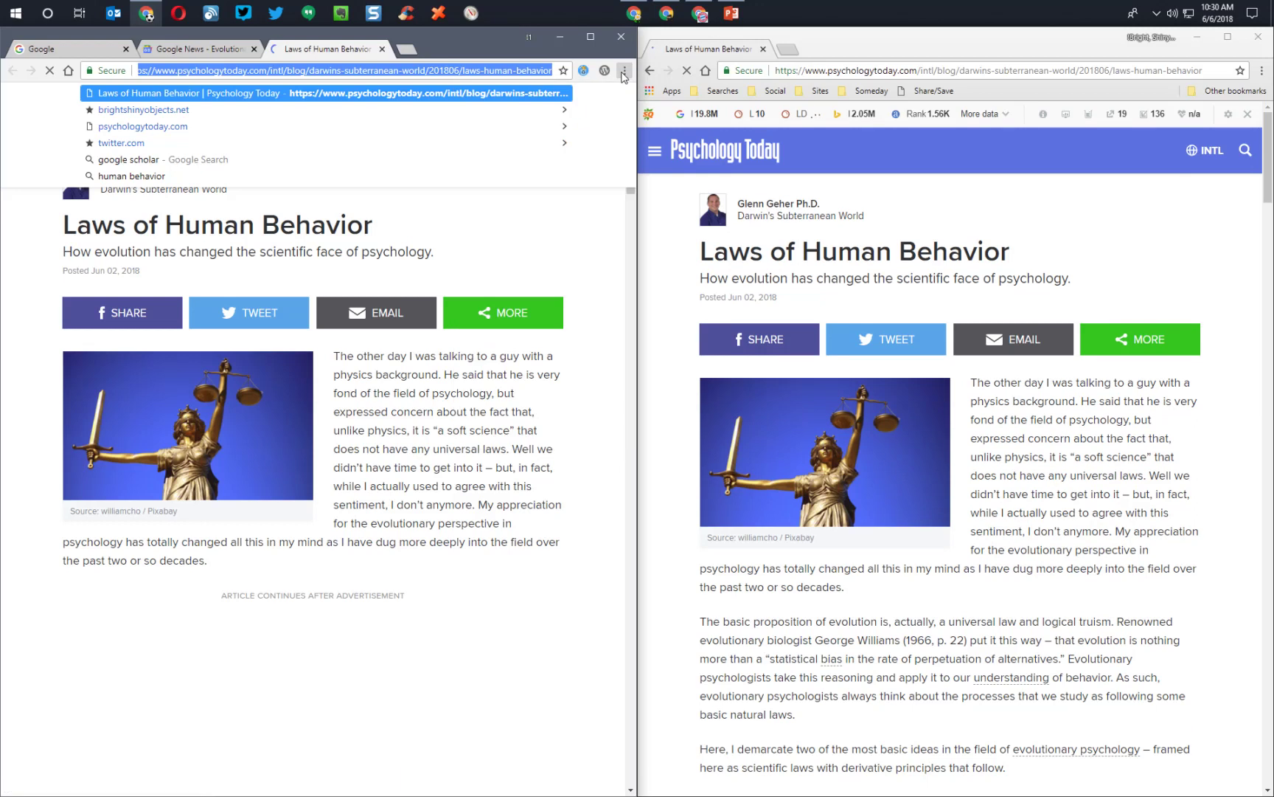
pyautogui.click(1260, 71)
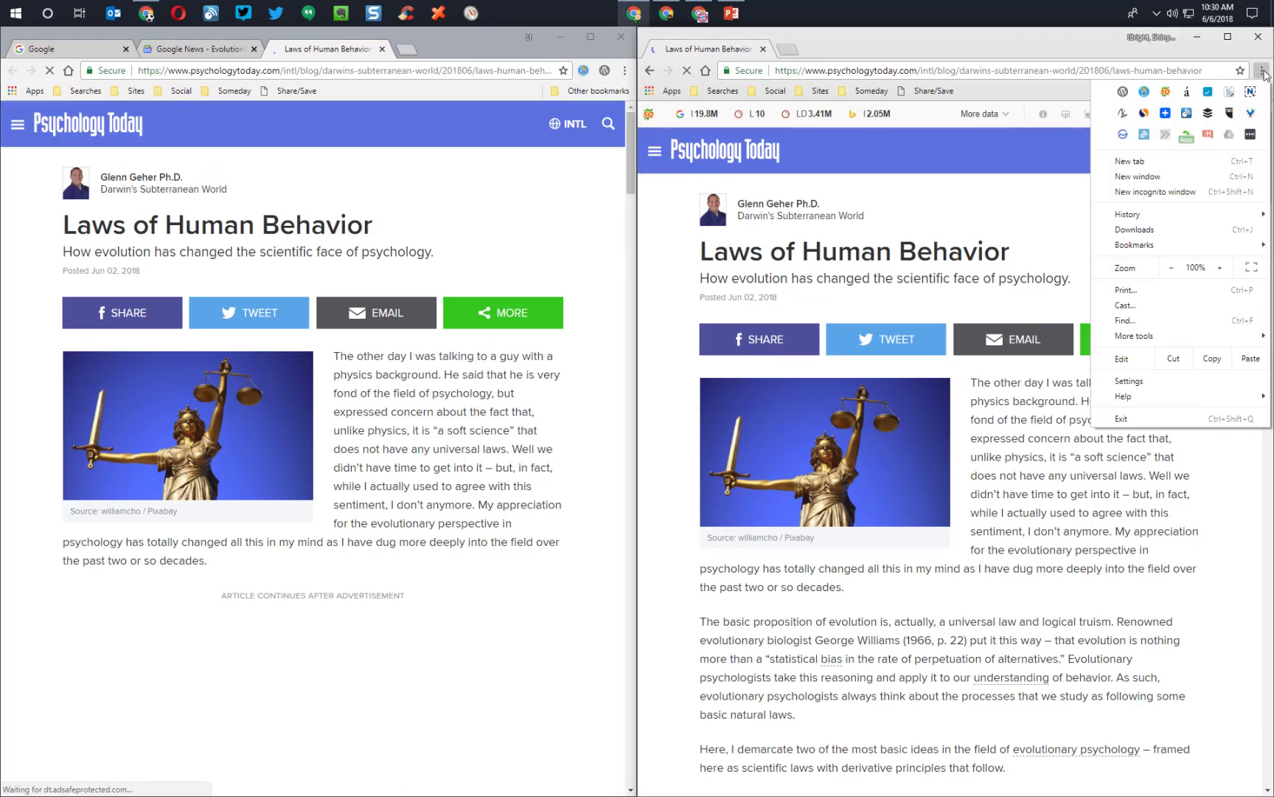
pyautogui.click(903, 43)
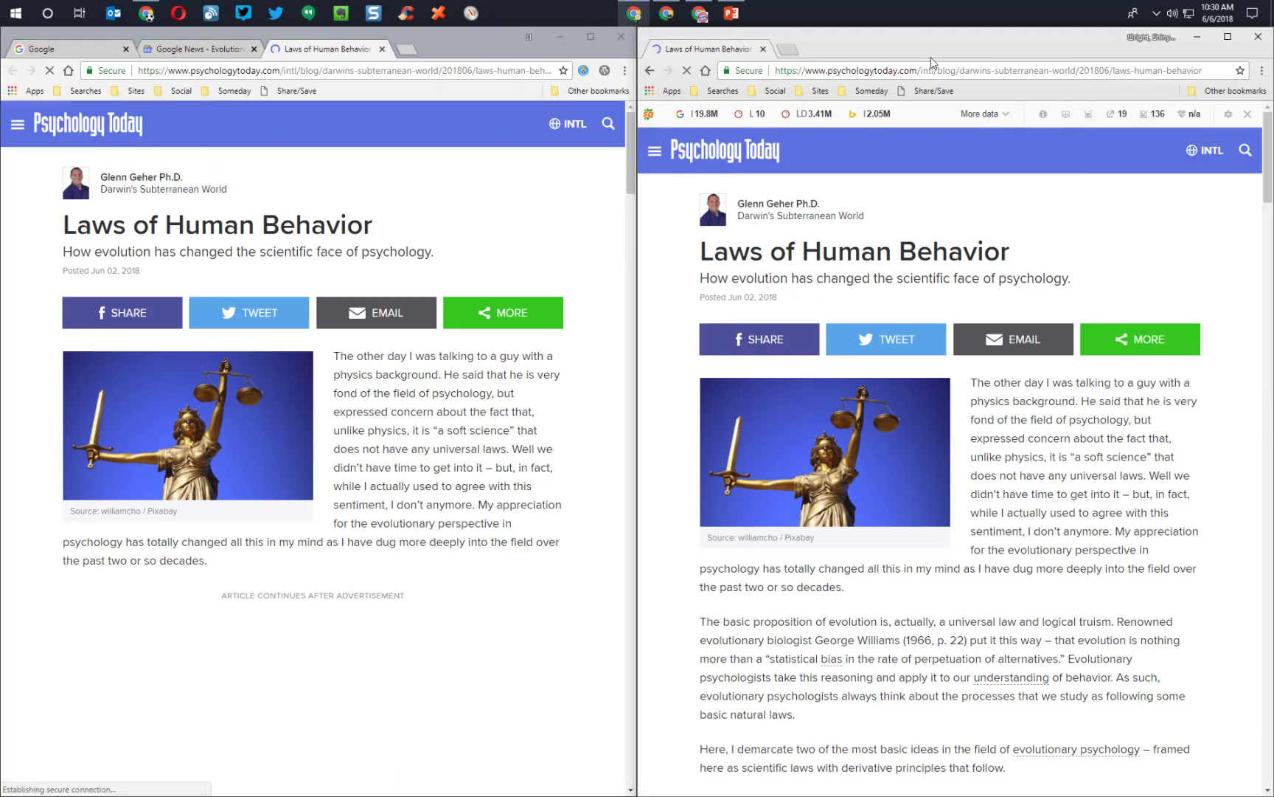
# Close the search-metrics bar above the article in the second profile's window.
pyautogui.click(1248, 115)
pyautogui.click(1151, 167)
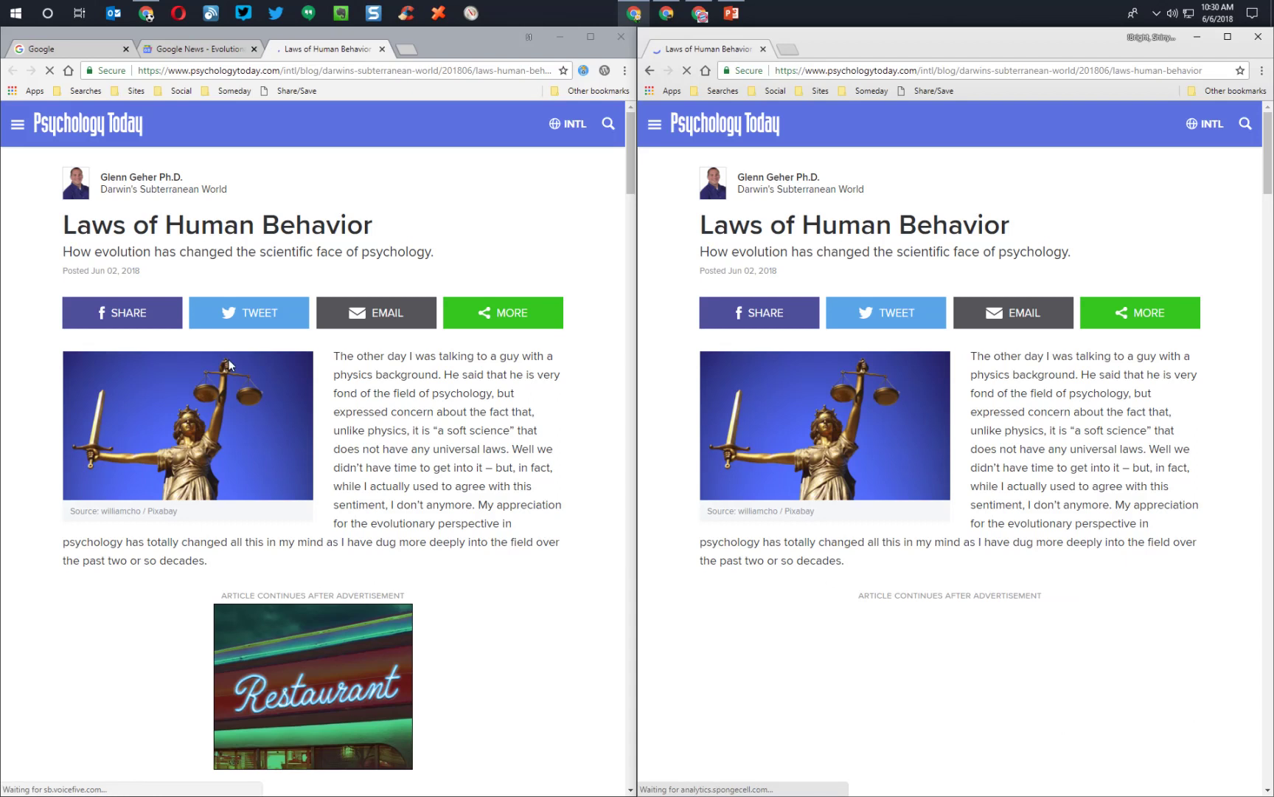
# Open the article's tweet-sharing pop-up from both profiles, move them apart, and close the first profile's pop-up.
pyautogui.click(219, 323)
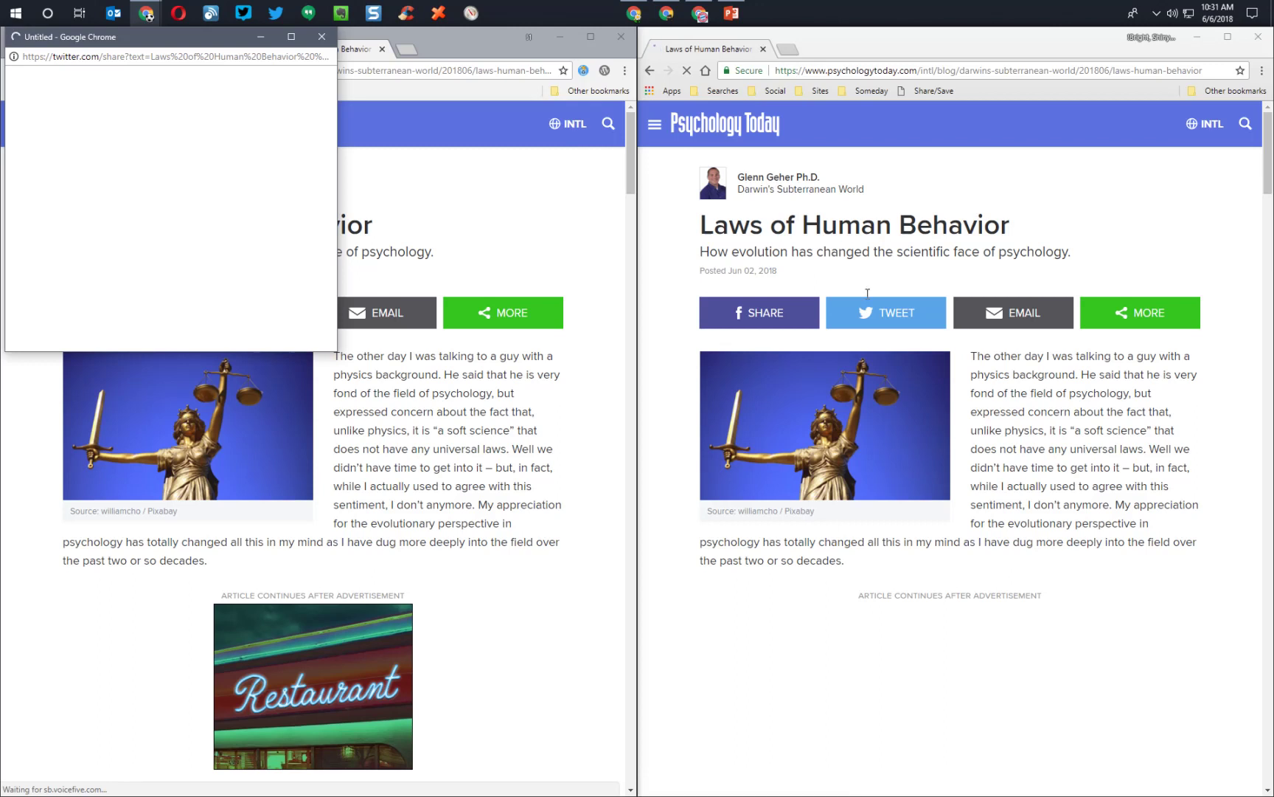
pyautogui.click(862, 326)
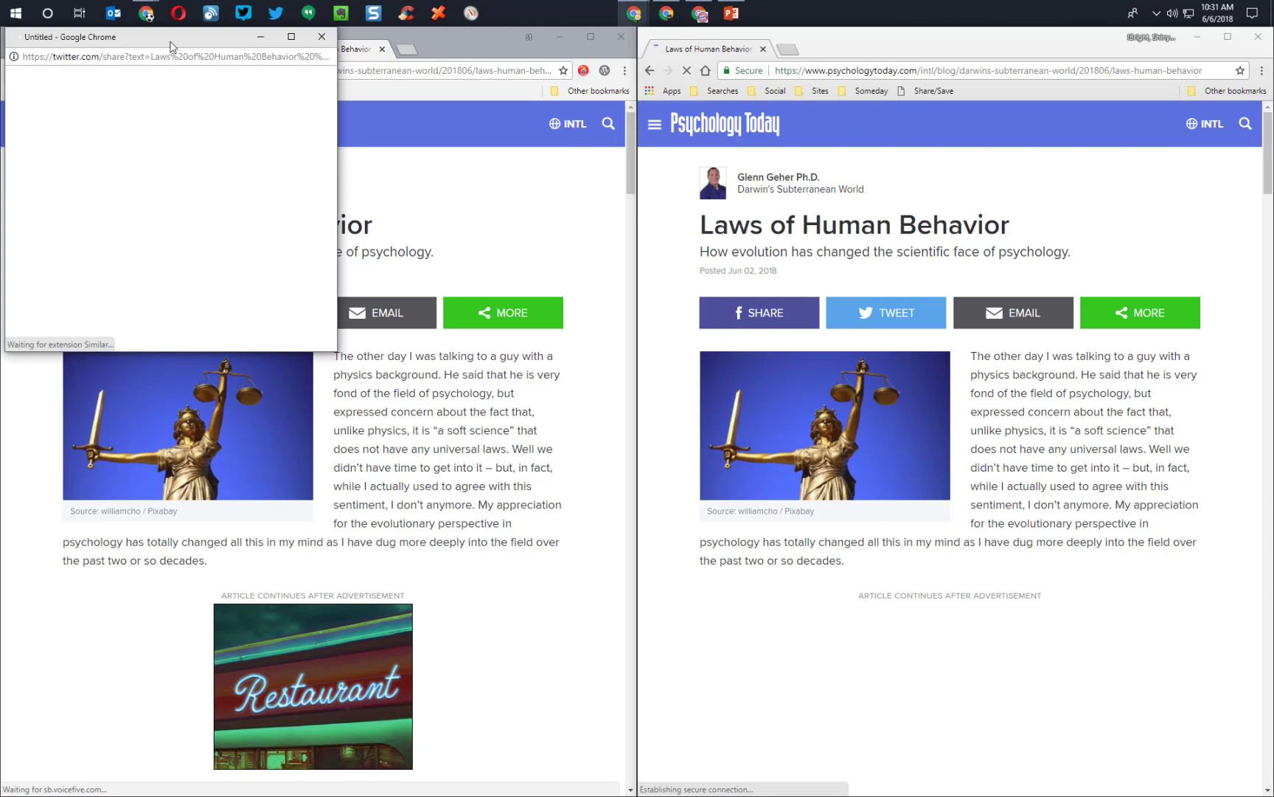
pyautogui.moveTo(171, 47); pyautogui.dragTo(989, 124)
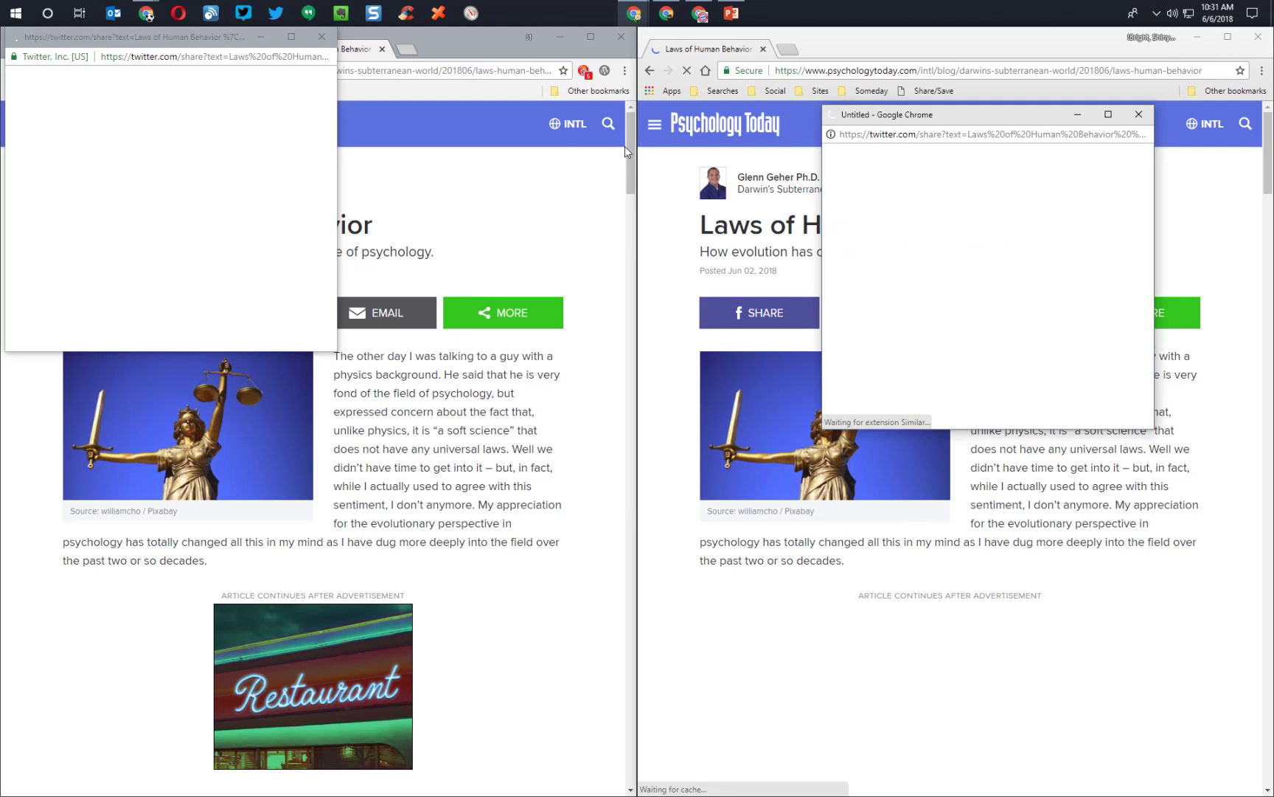
pyautogui.click(240, 44)
pyautogui.moveTo(239, 42); pyautogui.dragTo(402, 144)
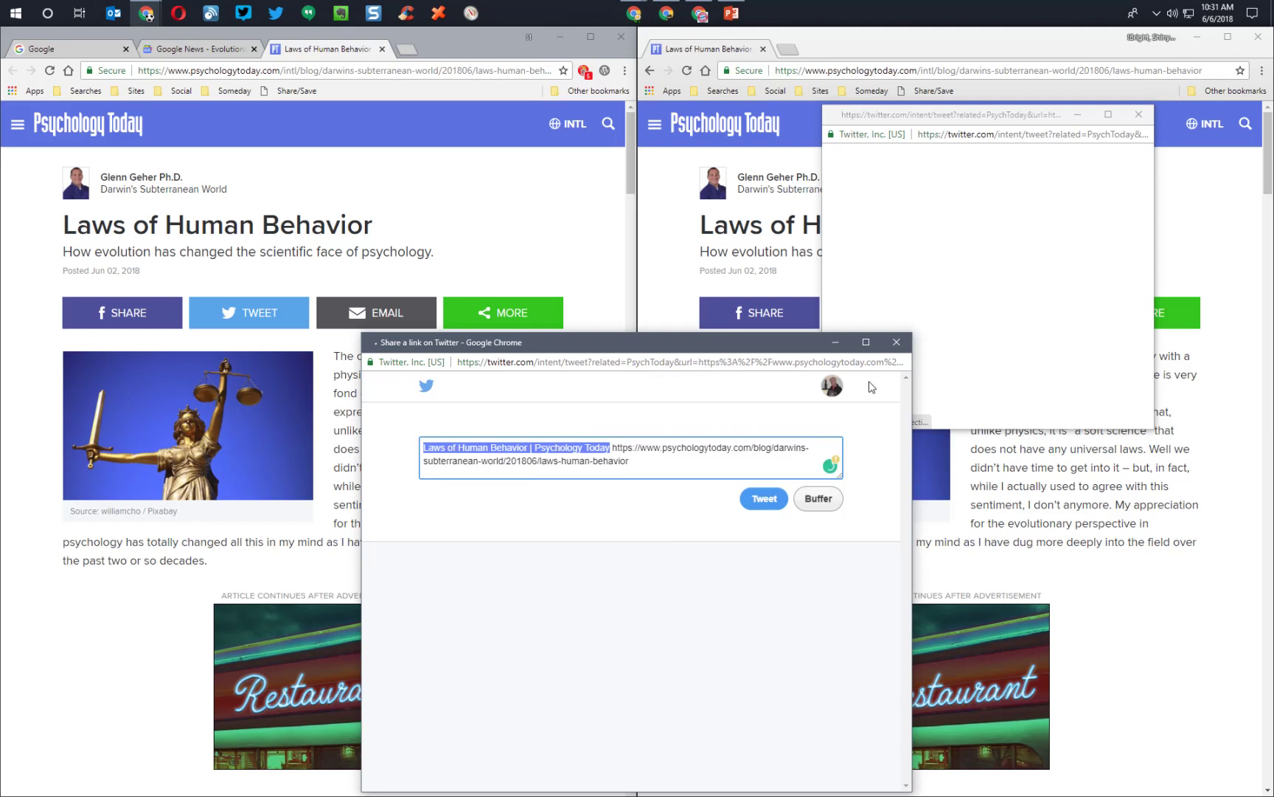
pyautogui.click(897, 344)
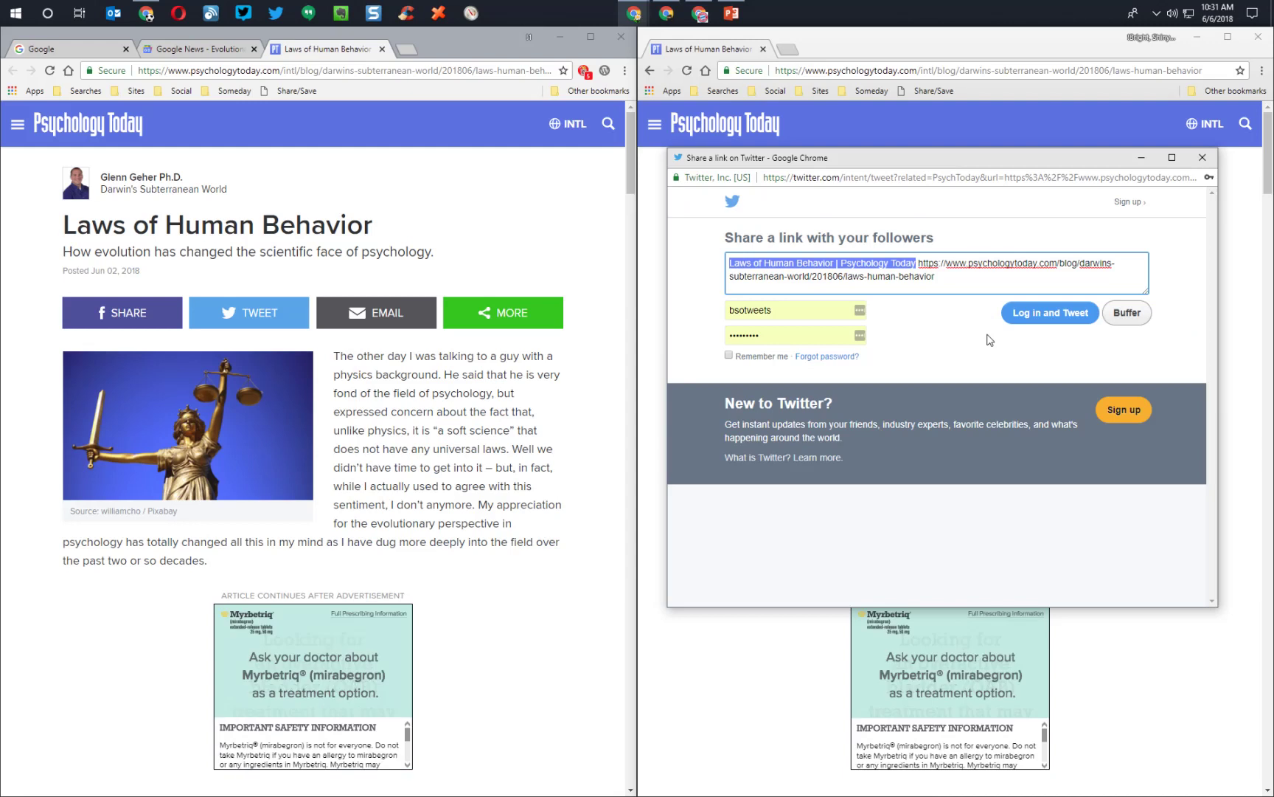
# Edit the tweet text before the link to read "Laws of Human Behavior #3", removing the Psychology Today suffix.
pyautogui.press('Right')
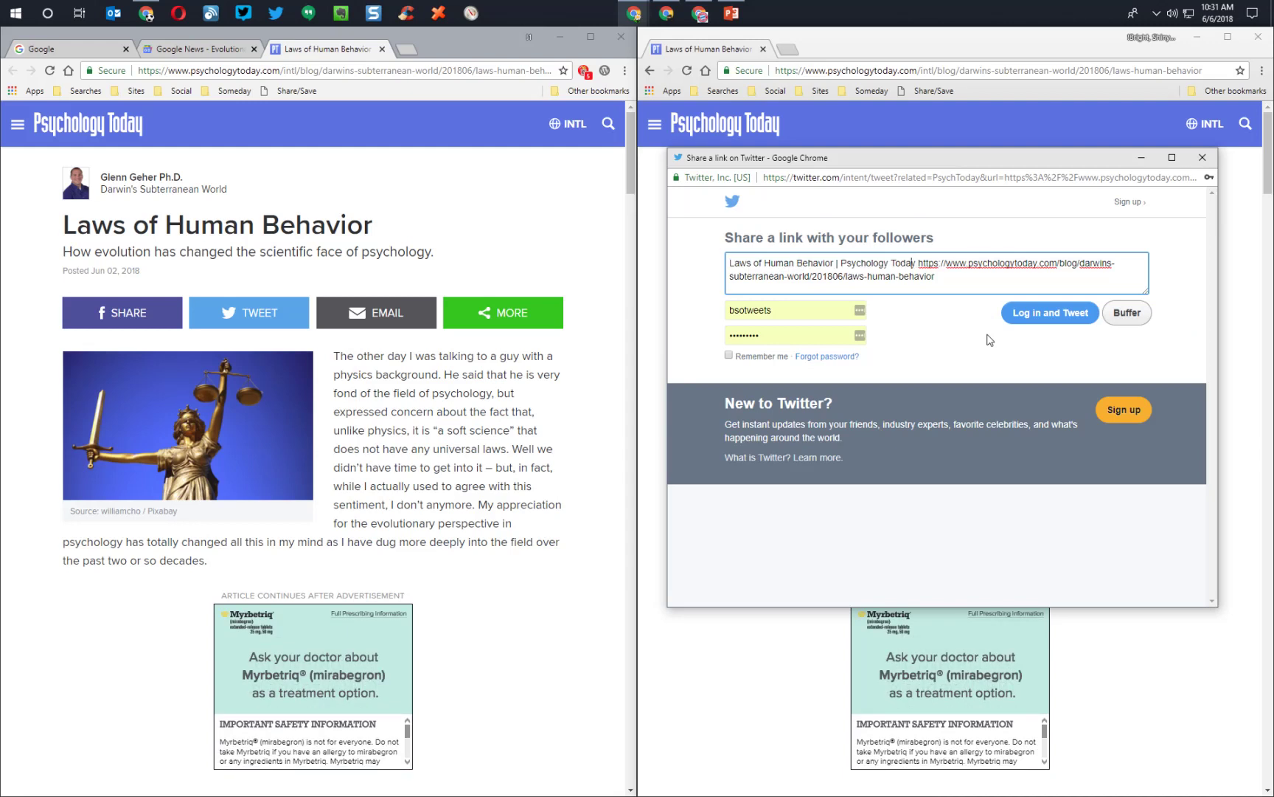
pyautogui.press('BackSpace')
pyautogui.press('BackSpace')
pyautogui.press('BackSpace')
pyautogui.press('BackSpace')
pyautogui.press('BackSpace')
pyautogui.press('BackSpace')
pyautogui.press('BackSpace')
pyautogui.press('BackSpace')
pyautogui.press('BackSpace')
pyautogui.press('BackSpace')
pyautogui.press('BackSpace')
pyautogui.press('BackSpace')
pyautogui.press('BackSpace')
pyautogui.press('BackSpace')
pyautogui.press('BackSpace')
pyautogui.press('BackSpace')
pyautogui.press('BackSpace')
pyautogui.press('BackSpace')
pyautogui.press('BackSpace')
pyautogui.press('BackSpace')
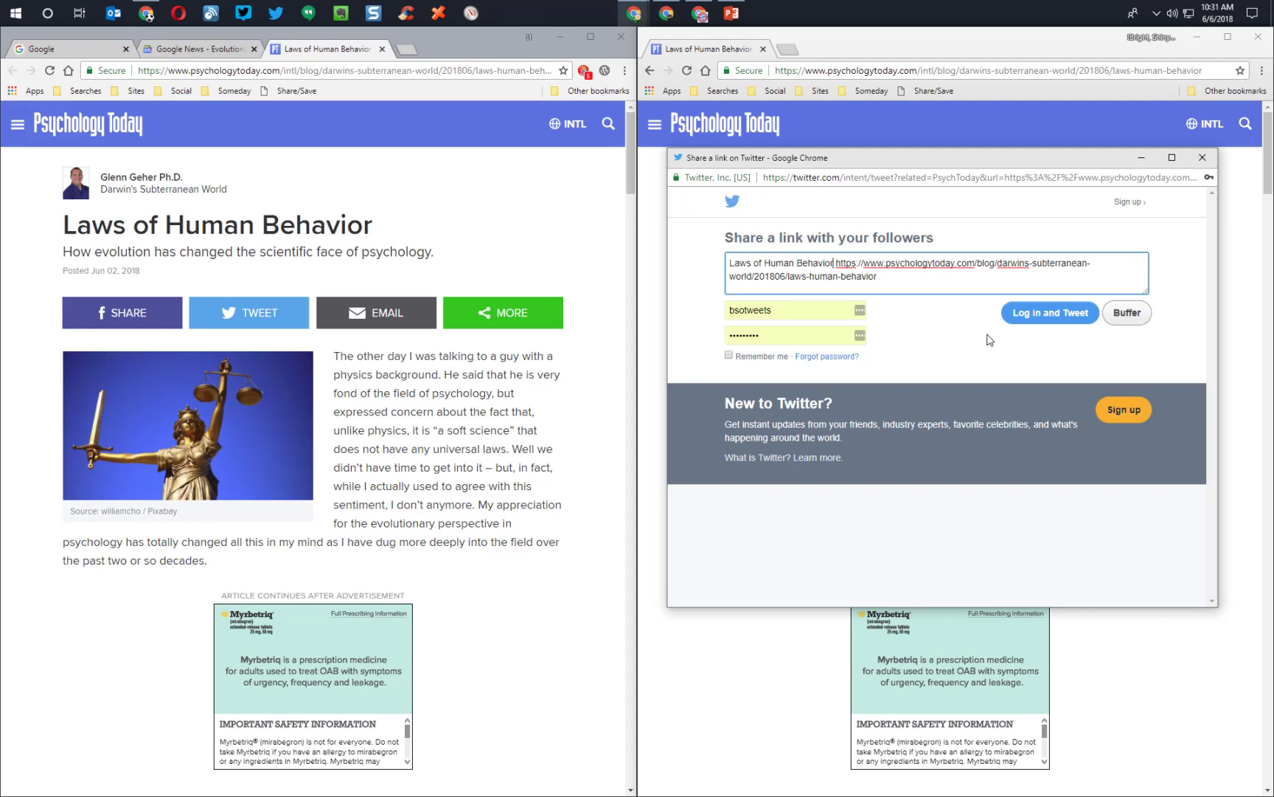
pyautogui.write('io')
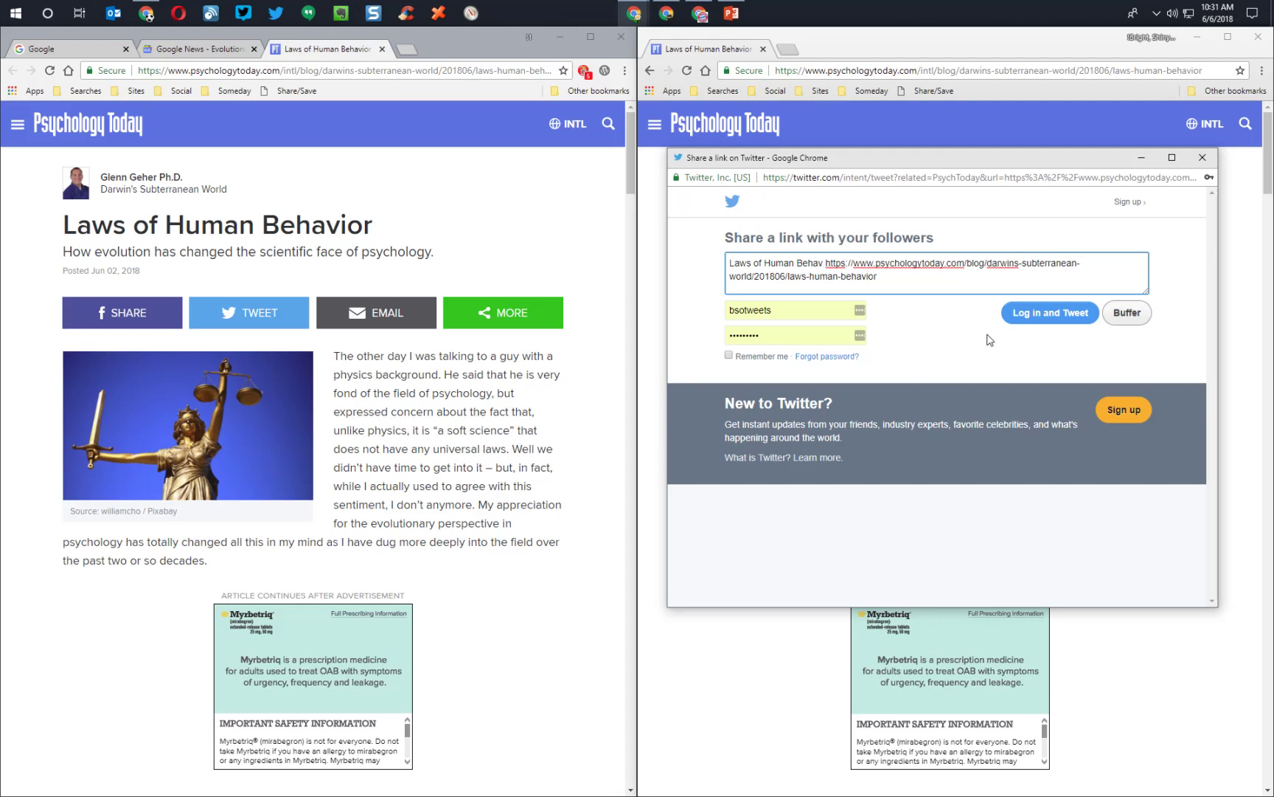
pyautogui.write('r')
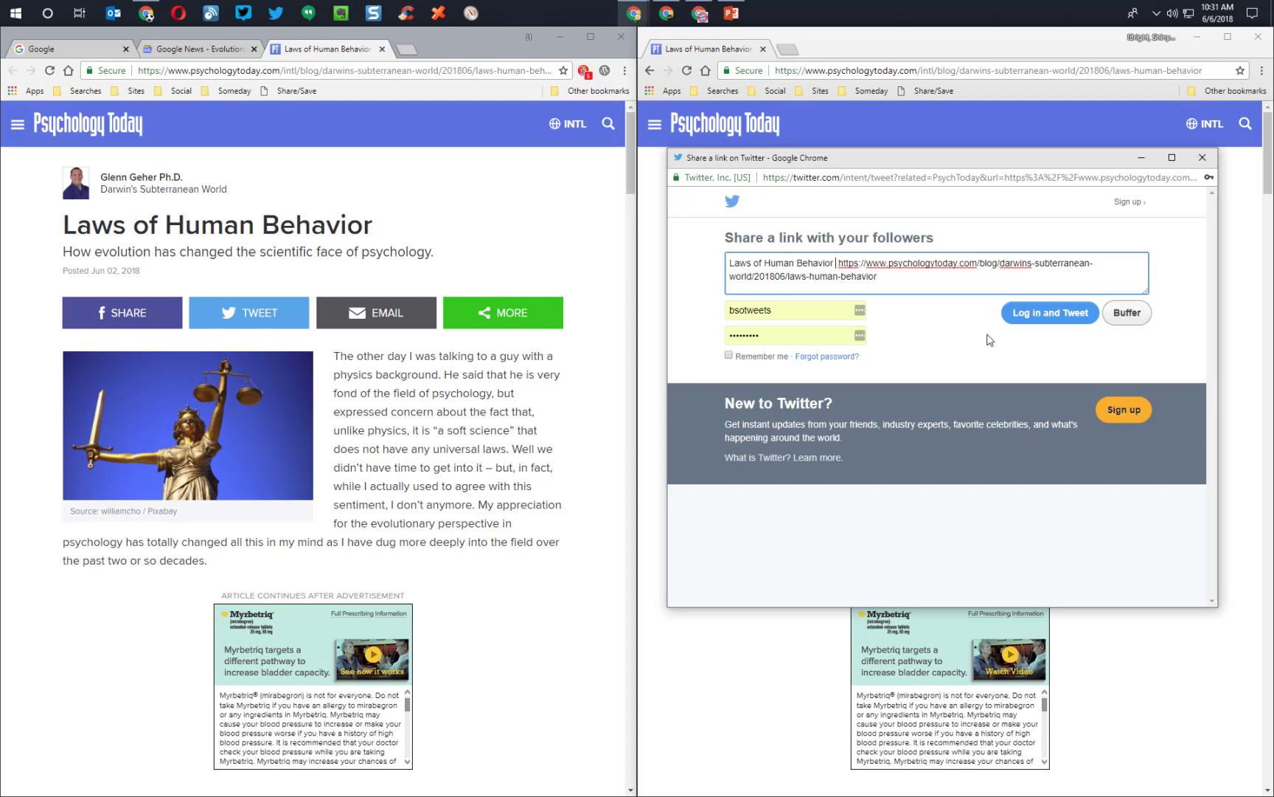
pyautogui.write(' #3')
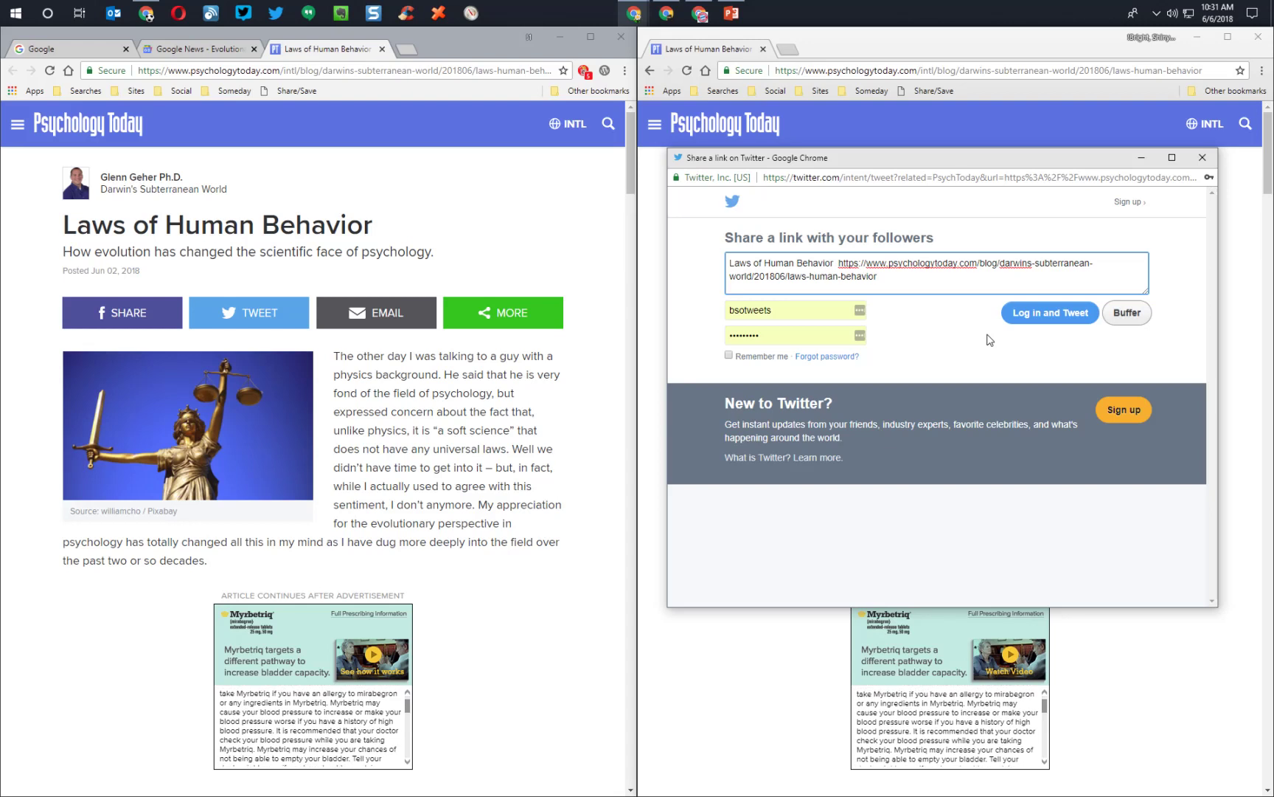
# Send the tweet to Buffer, move its pop-up over the second profile's window, and sign in with the saved account credentials.
pyautogui.click(1121, 324)
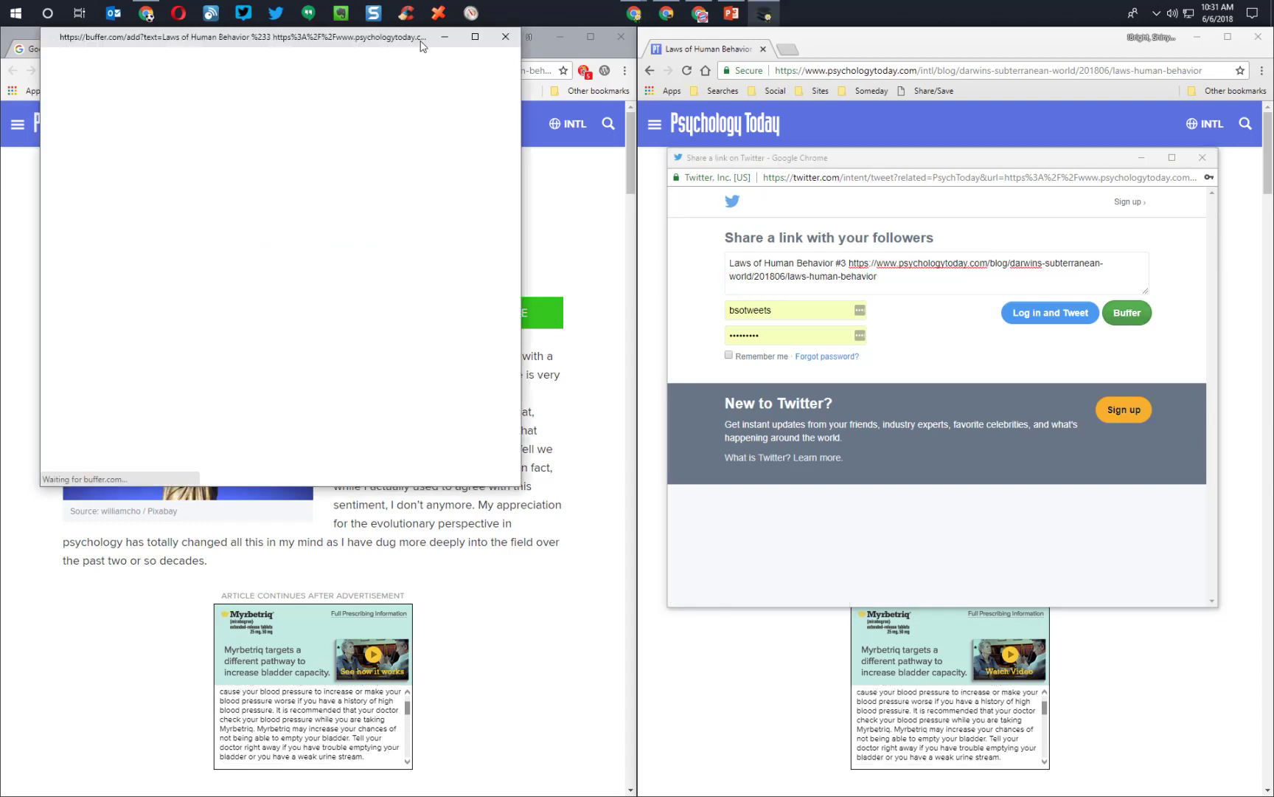
pyautogui.moveTo(422, 46); pyautogui.dragTo(1115, 138)
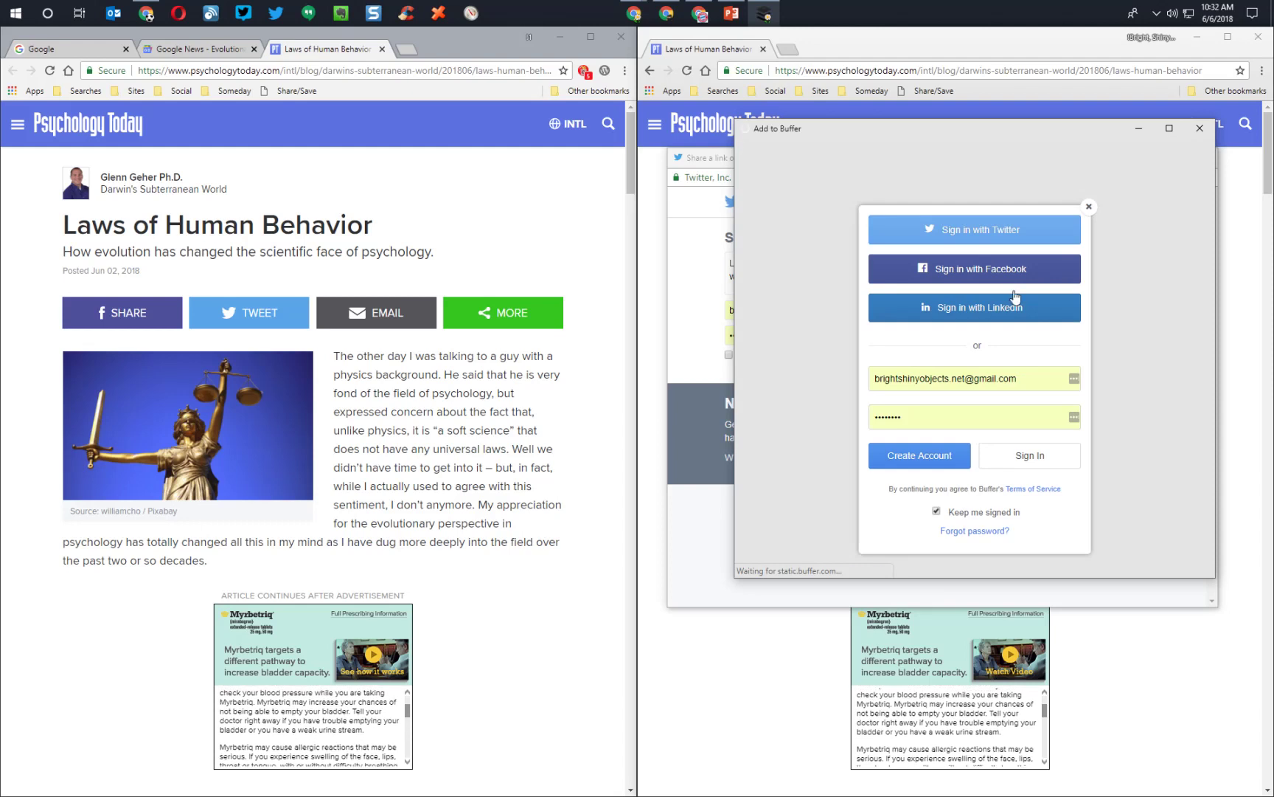
pyautogui.click(1050, 457)
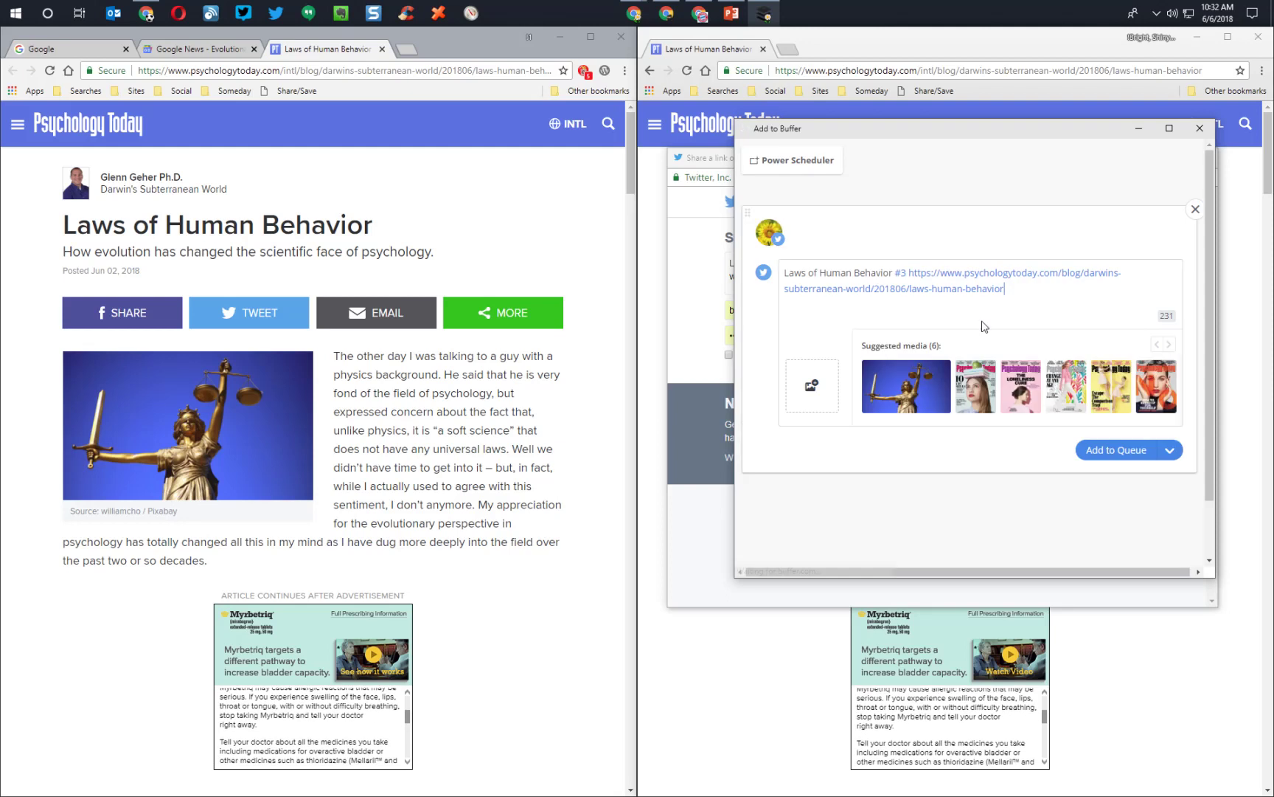
# Attach the suggested Lady Justice statue image to the post and add it to the Buffer queue.
pyautogui.click(933, 399)
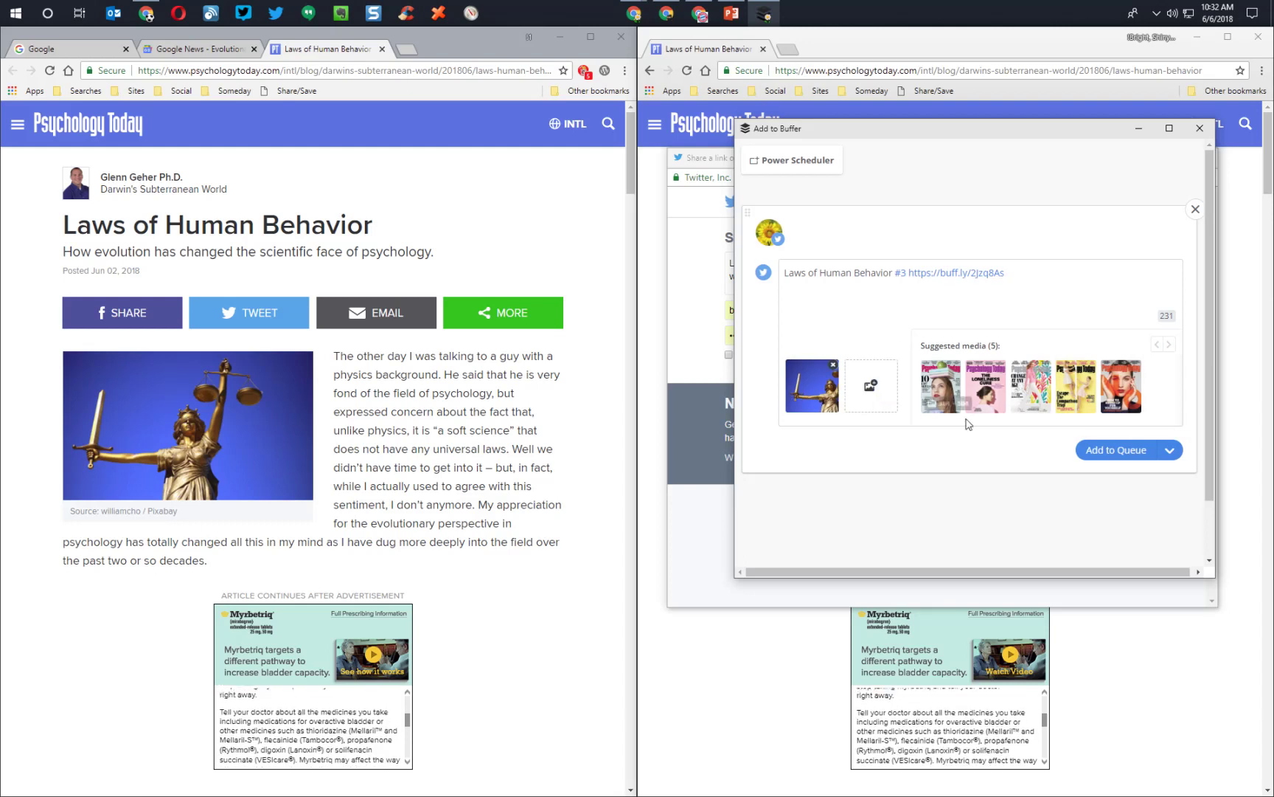
pyautogui.click(1113, 451)
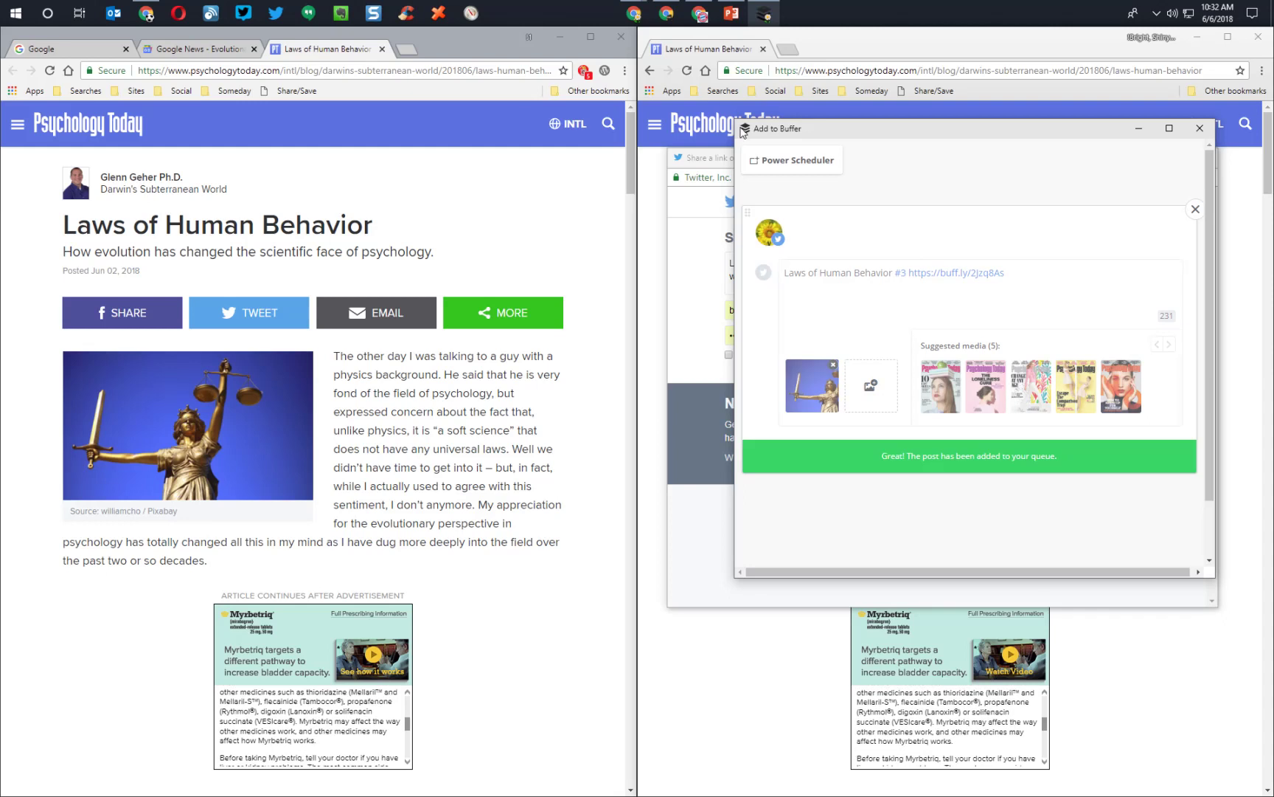
# Return the second profile's window to its home page and close the article tab in the first profile's window.
pyautogui.click(709, 72)
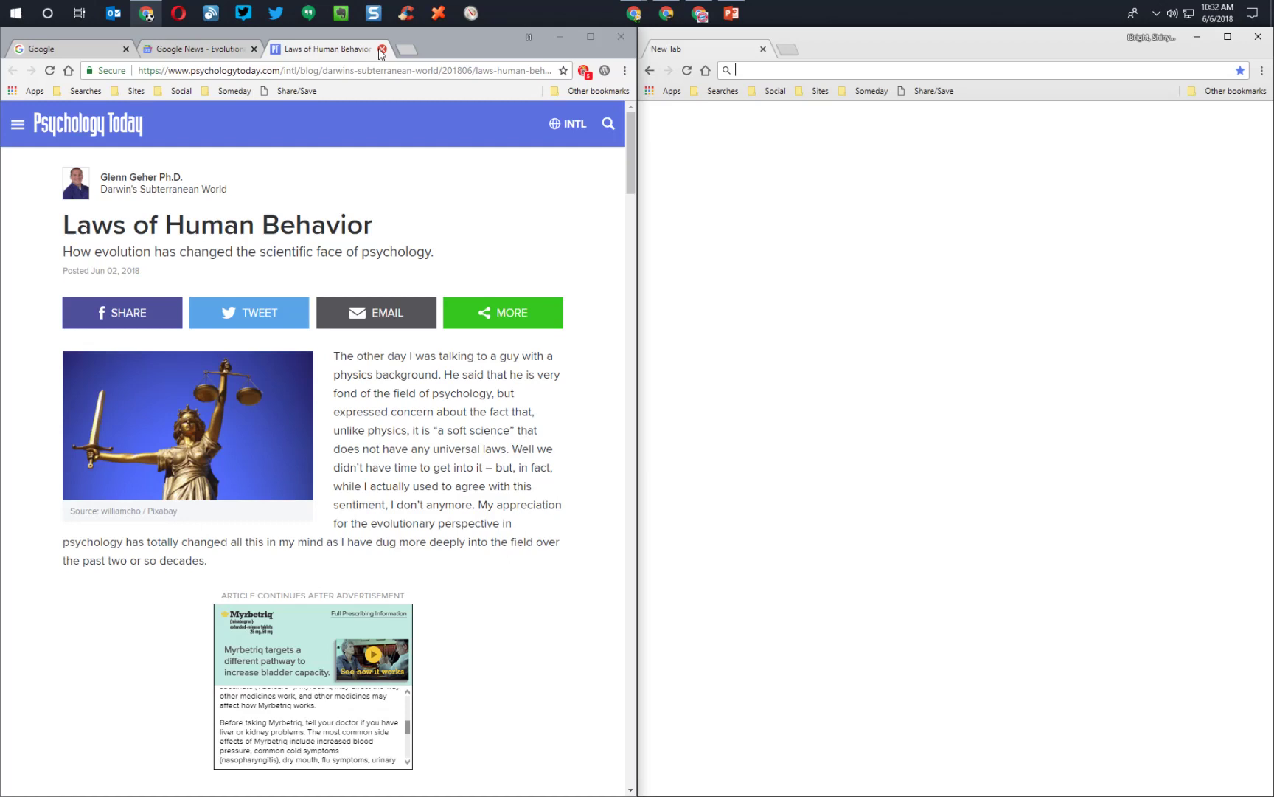
pyautogui.click(382, 49)
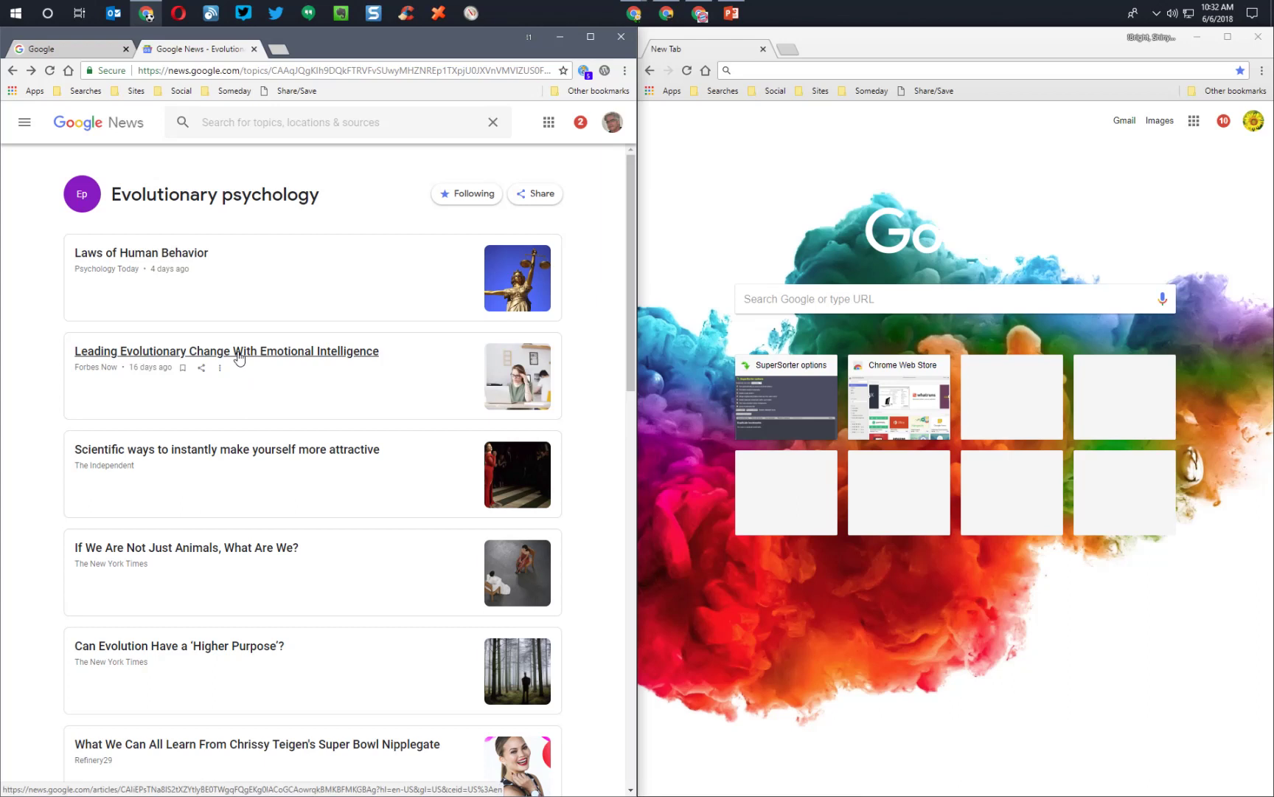
# Open the Forbes article "Leading Evolutionary Change With Emotional Intelligence" in the second profile's window, dismissing the privacy notice and welcome quote page.
pyautogui.moveTo(239, 357); pyautogui.dragTo(924, 187)
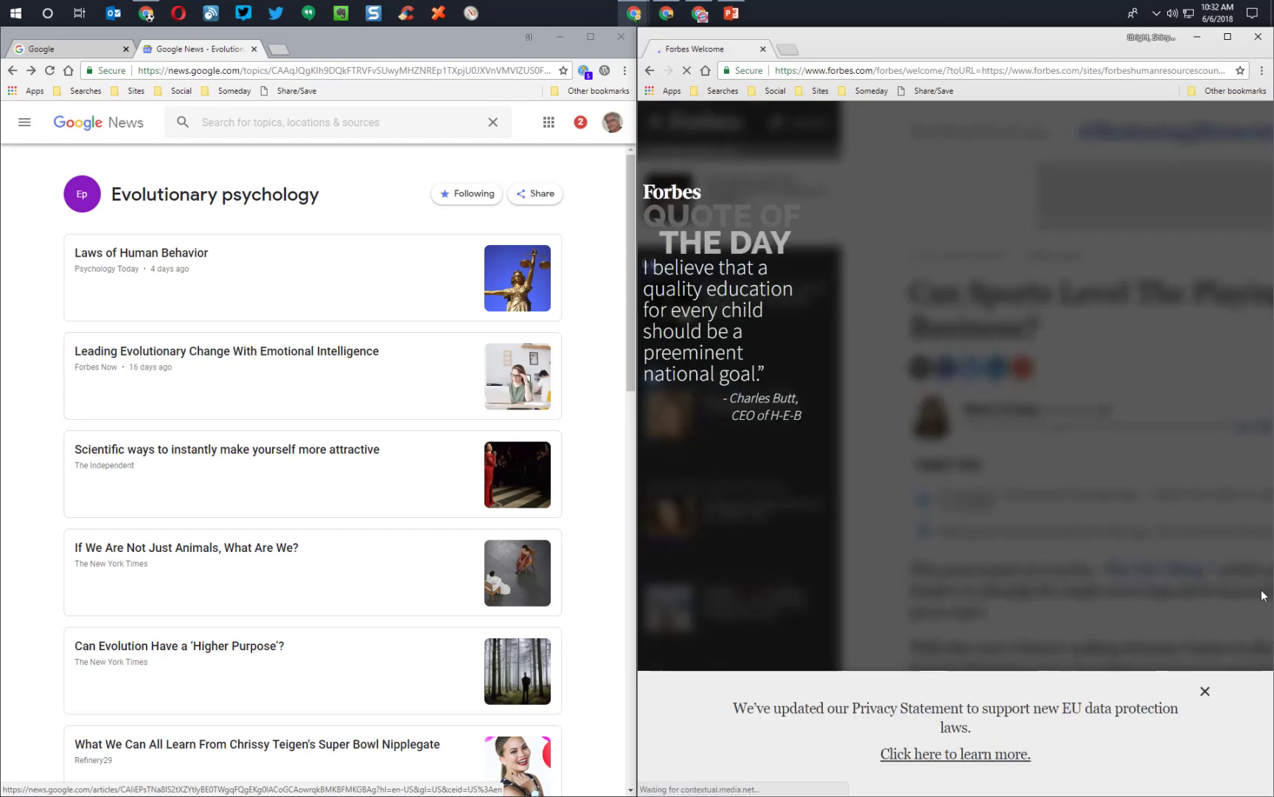
pyautogui.click(1204, 693)
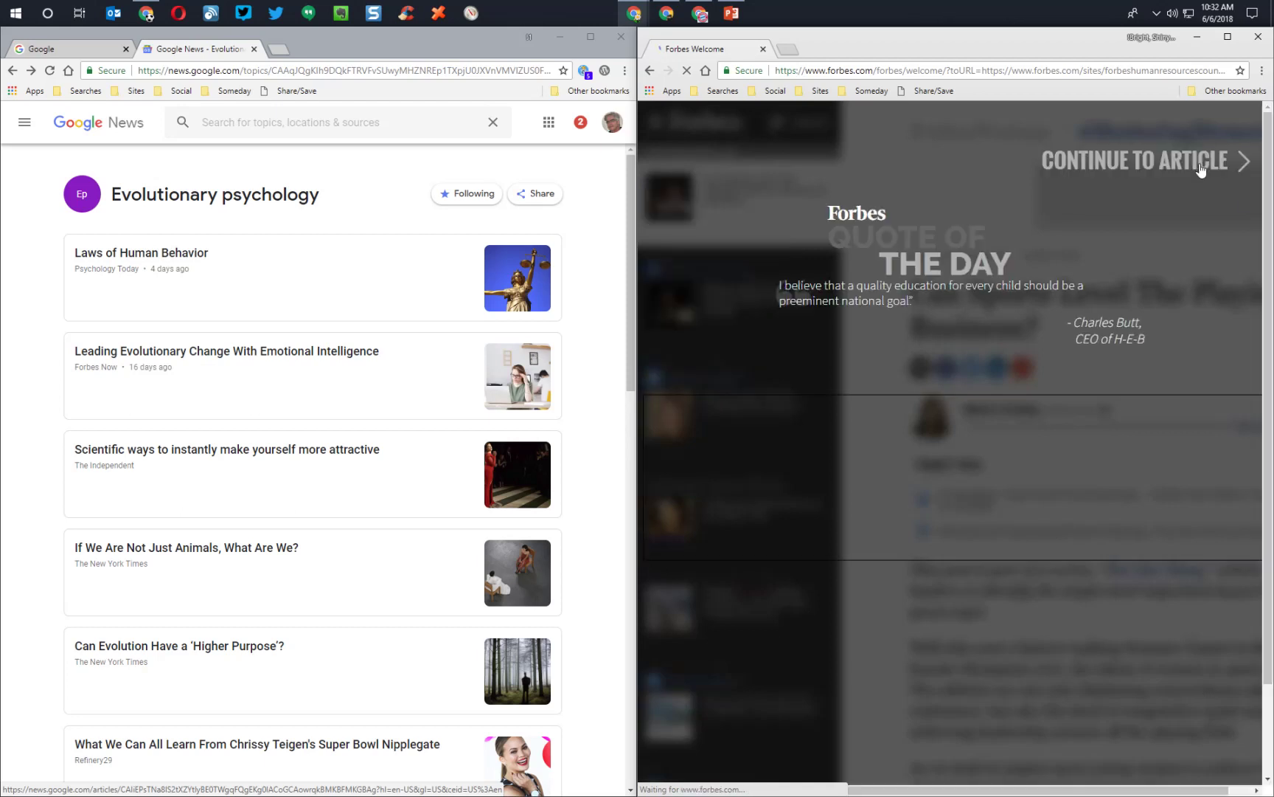
pyautogui.click(1187, 168)
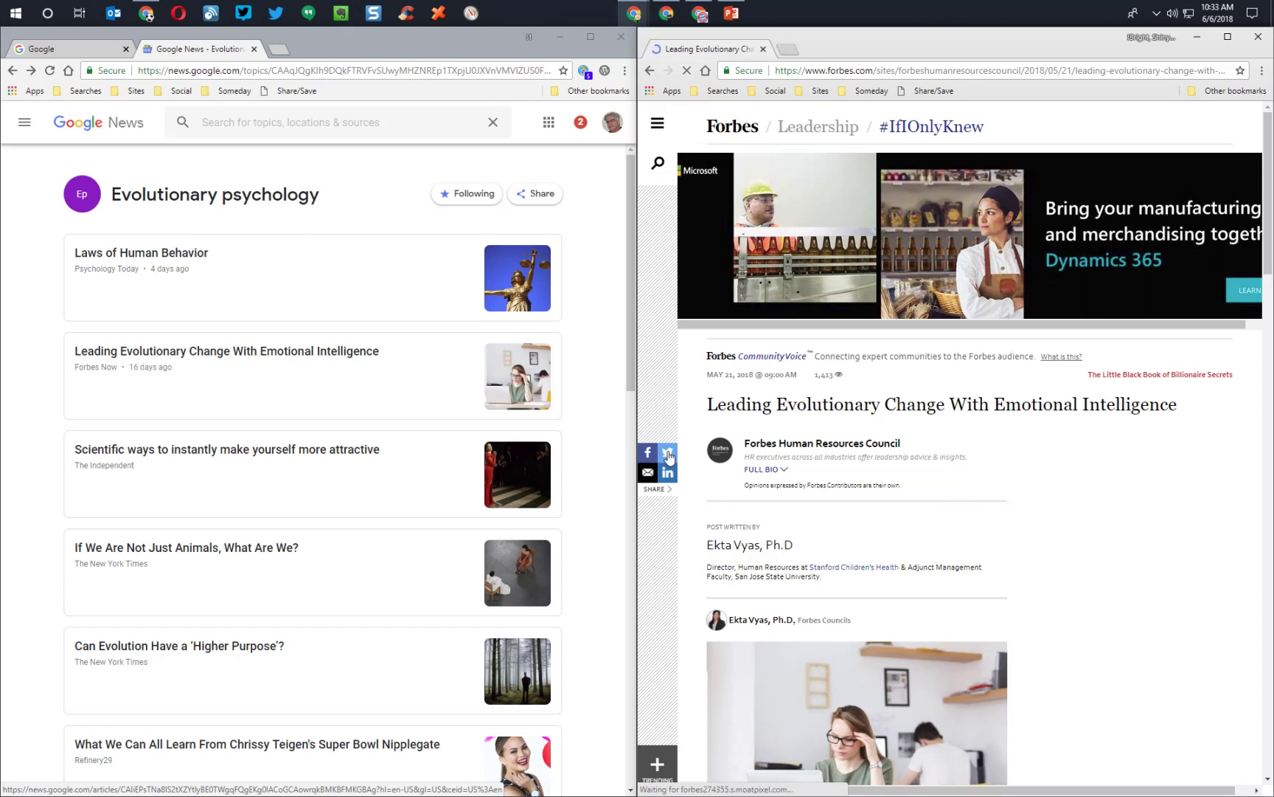
# Share the Forbes article to Twitter, send the tweet to Buffer, and move the Buffer pop-up over the second profile's window.
pyautogui.click(769, 470)
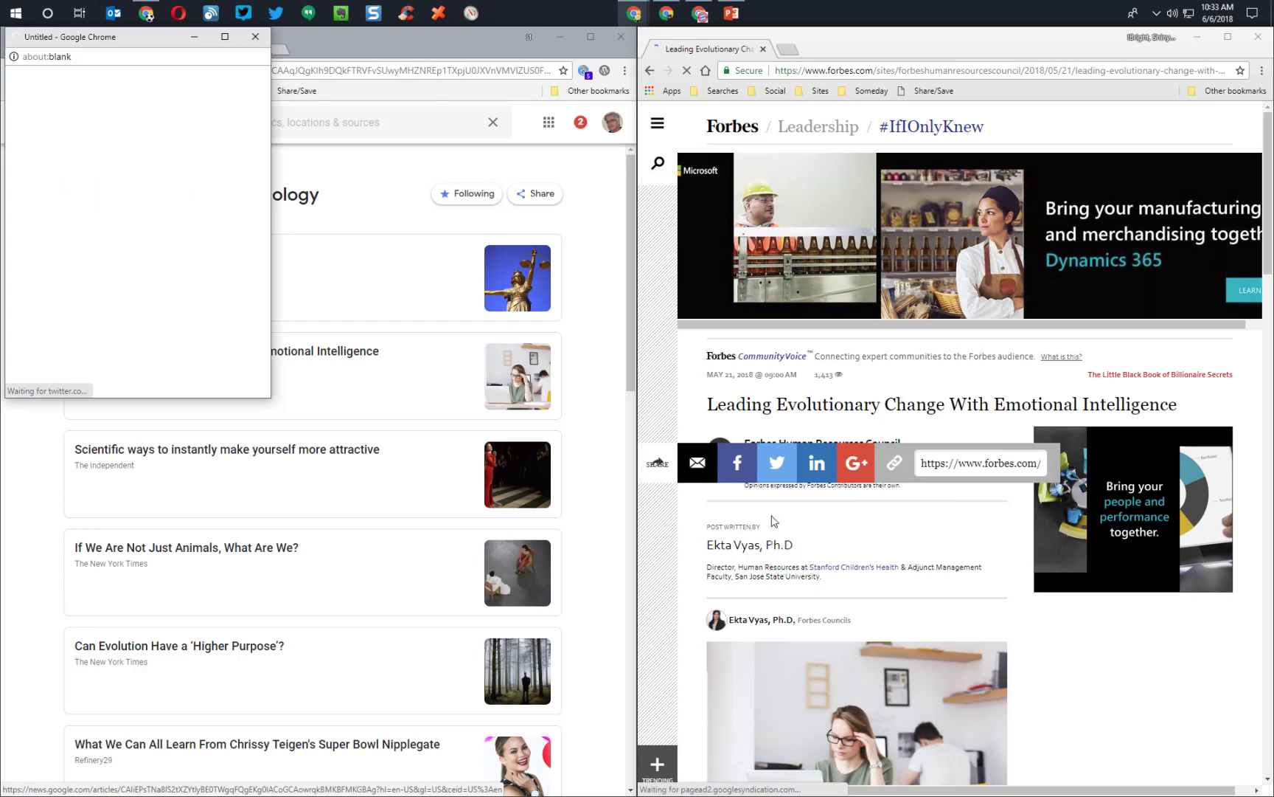
pyautogui.moveTo(175, 37); pyautogui.dragTo(1014, 215)
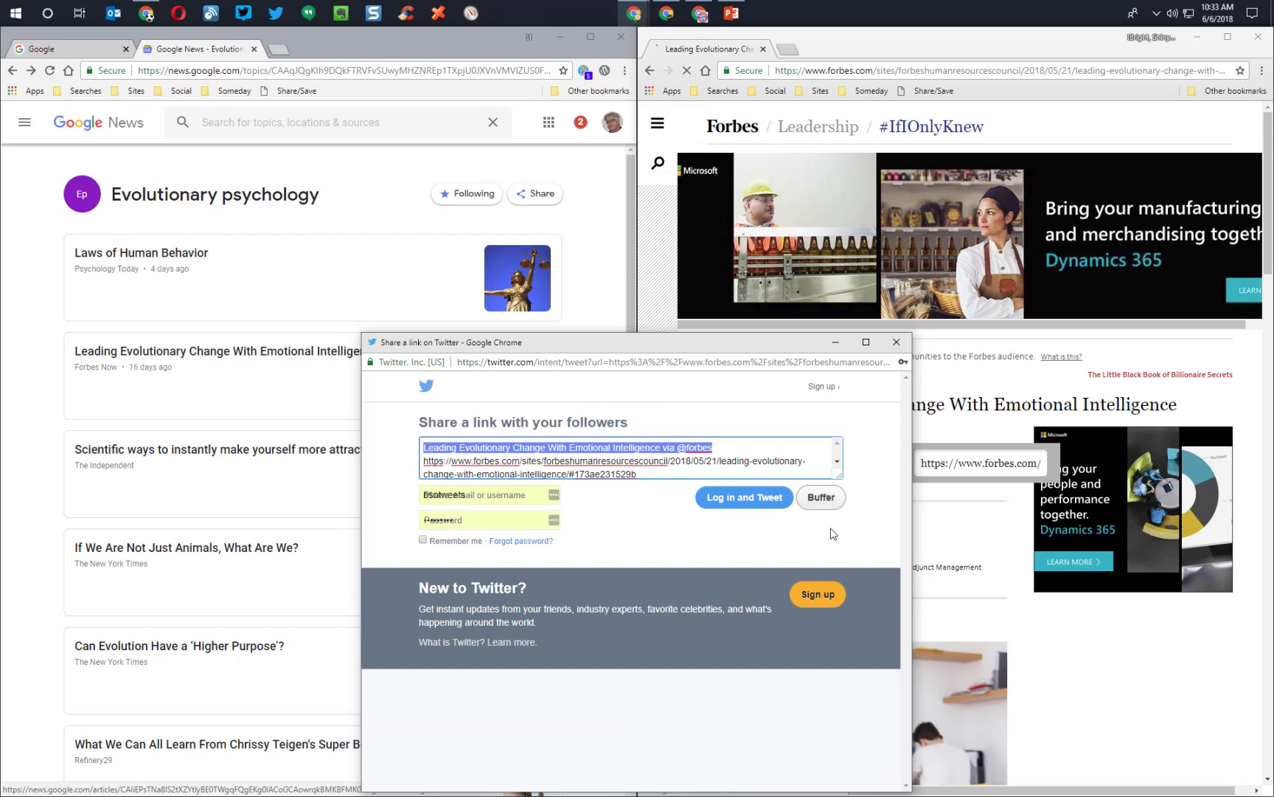
pyautogui.click(824, 504)
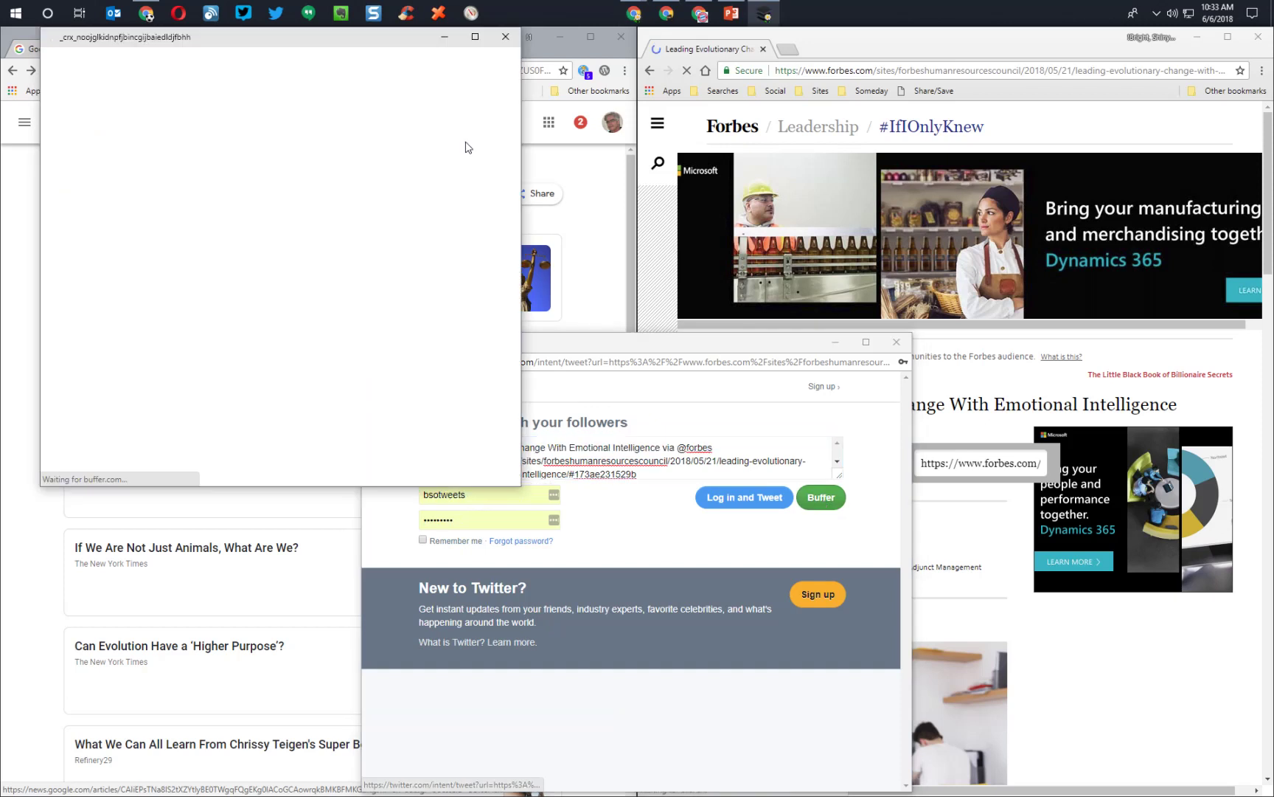
pyautogui.moveTo(361, 43); pyautogui.dragTo(1012, 166)
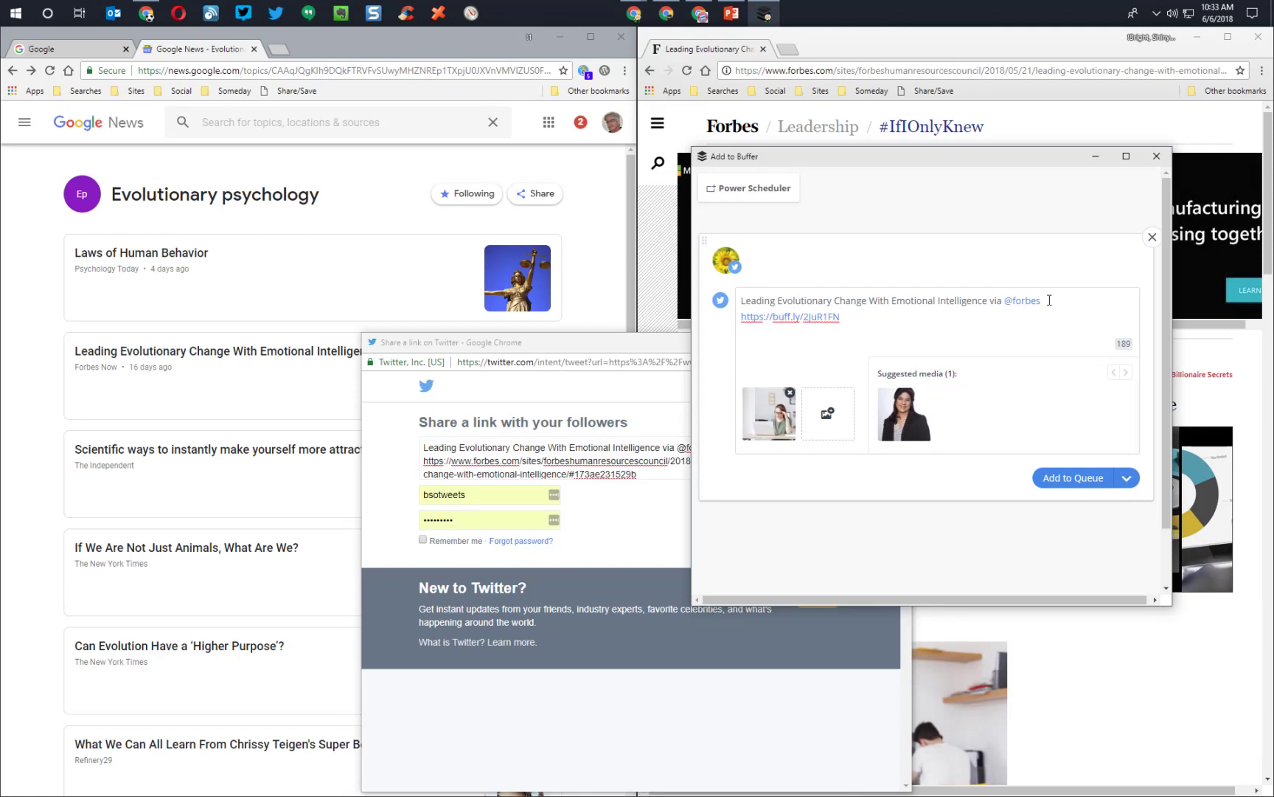
pyautogui.write('#B')
pyautogui.click(1129, 481)
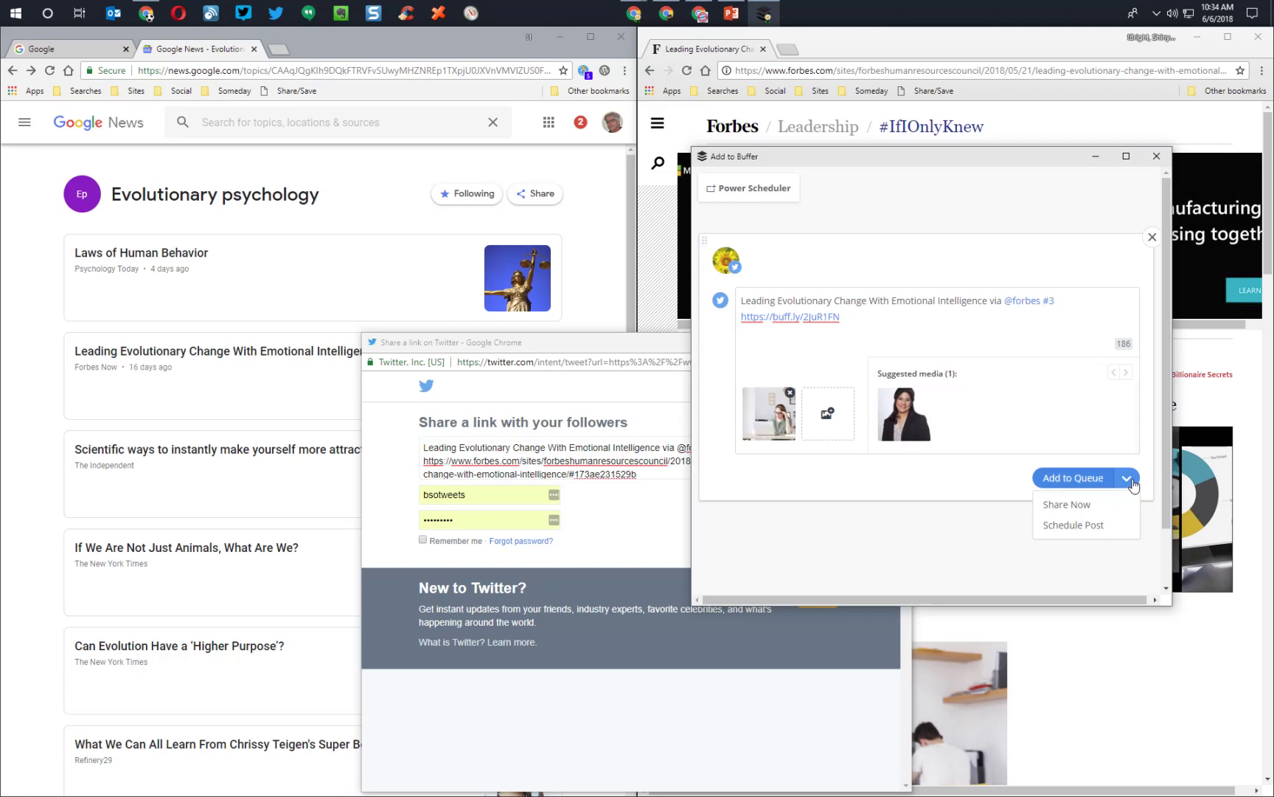
pyautogui.click(1084, 508)
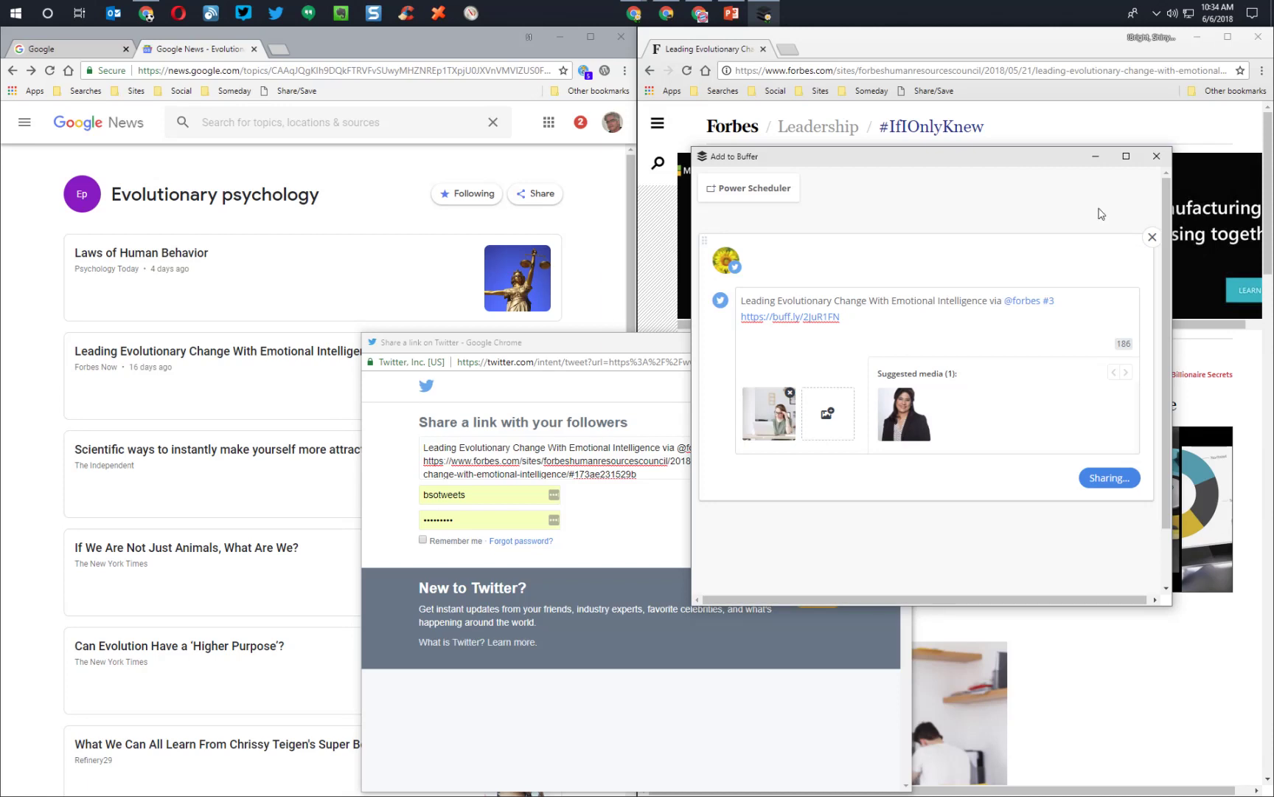
pyautogui.click(1157, 156)
pyautogui.click(901, 342)
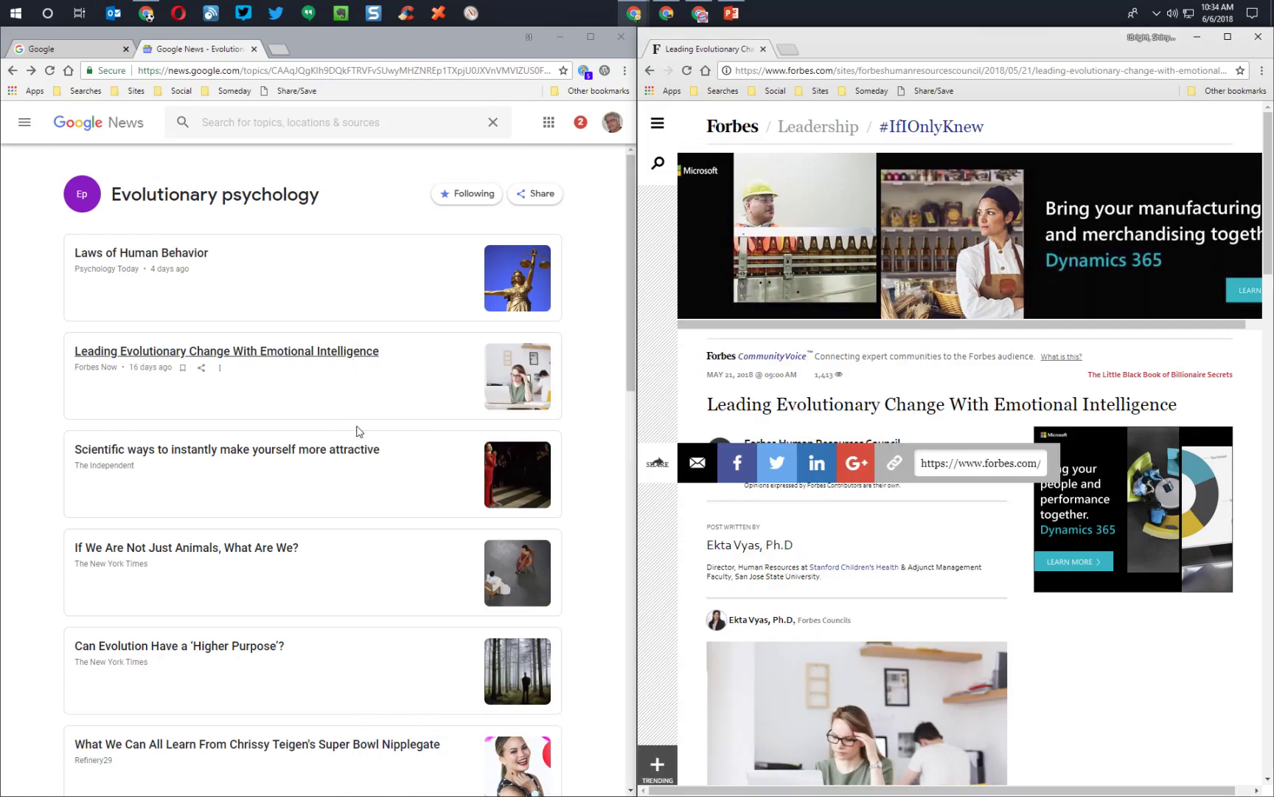
# Open the "Scientific ways to instantly make yourself more attractive" link as the "!Bright, Shiny Objects" profile and close that profile's Forbes tab.
pyautogui.rightClick(355, 452)
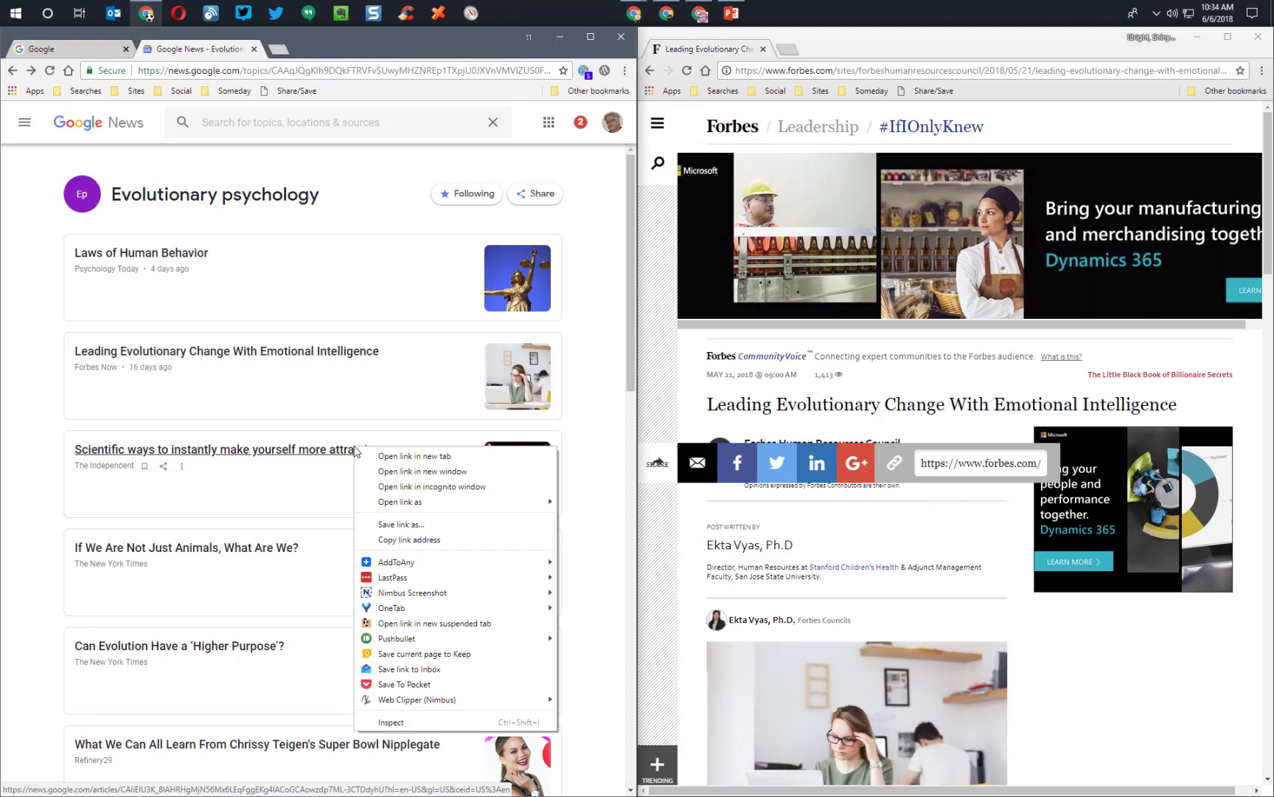
pyautogui.moveTo(381, 506)
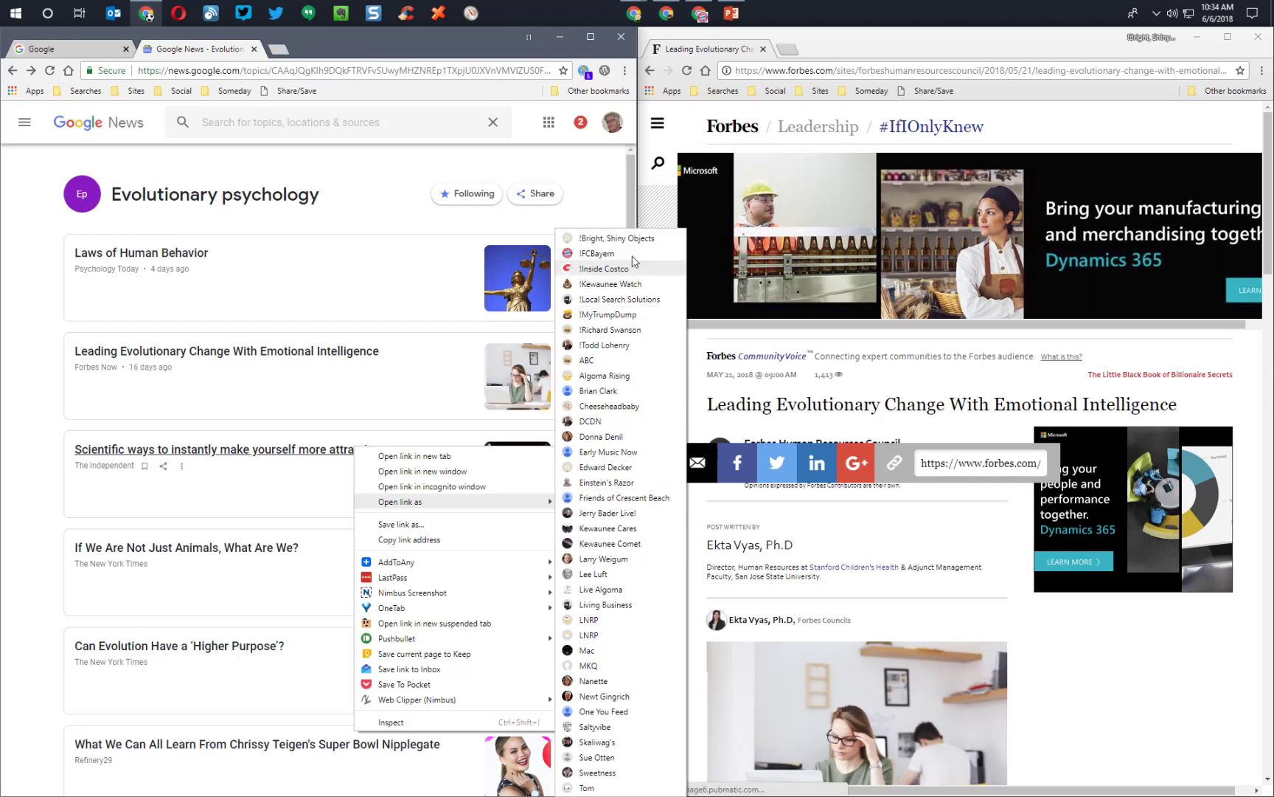
pyautogui.click(619, 239)
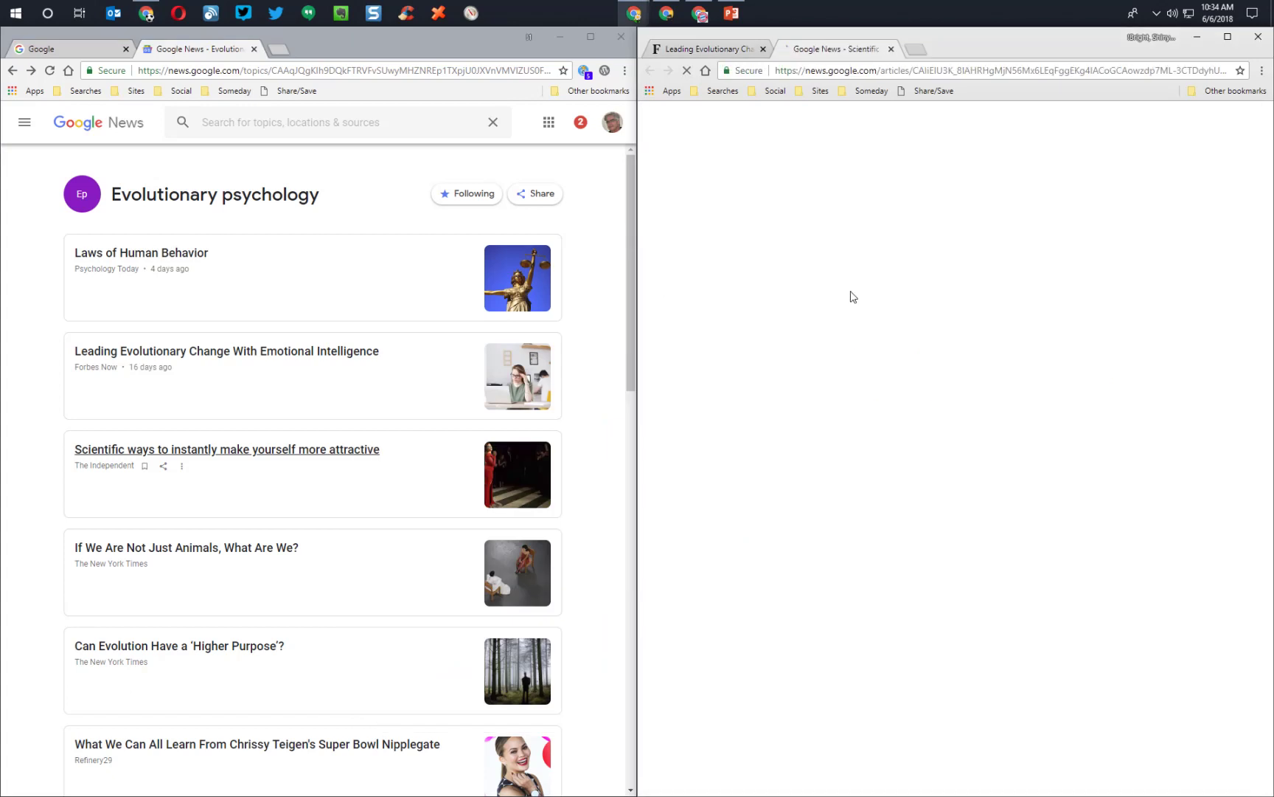
pyautogui.click(763, 49)
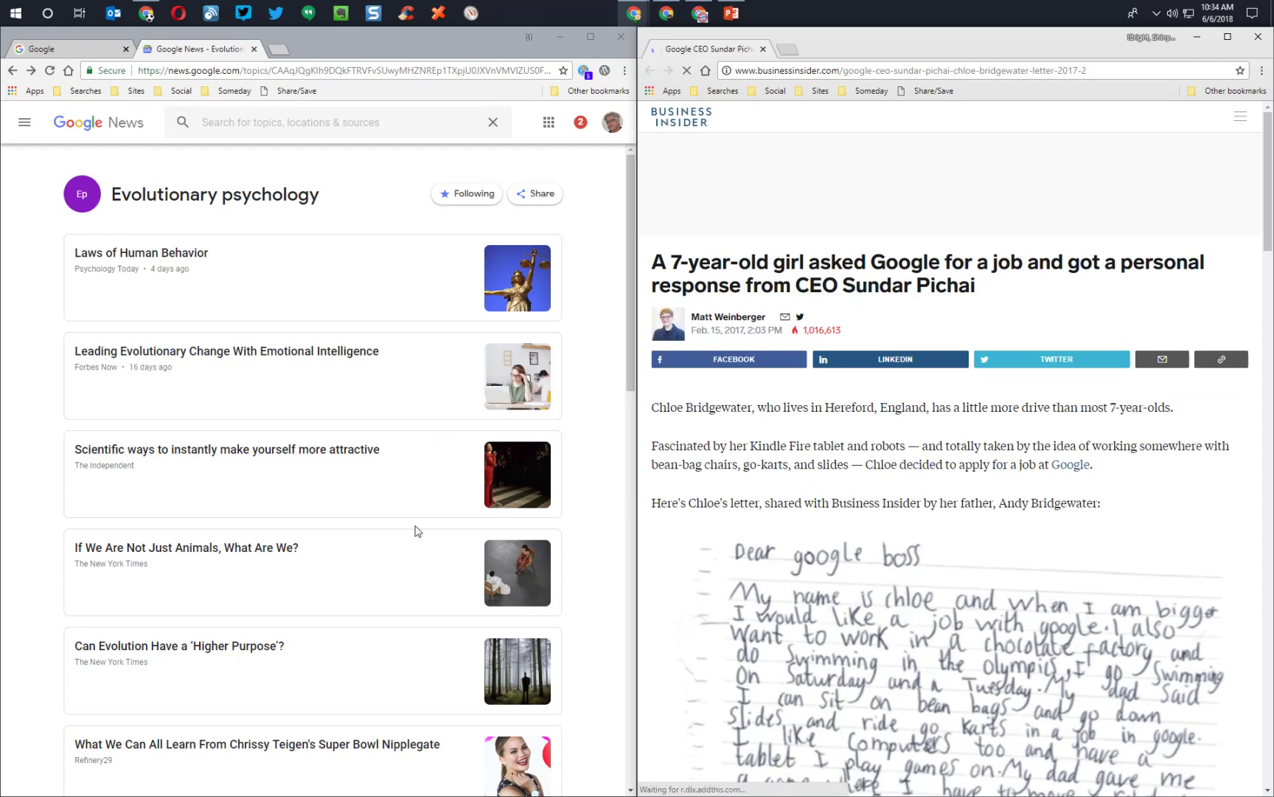
# Open the New York Times article "If We Are Not Just Animals, What Are We?" as the "!Bright, Shiny Objects" profile.
pyautogui.rightClick(267, 558)
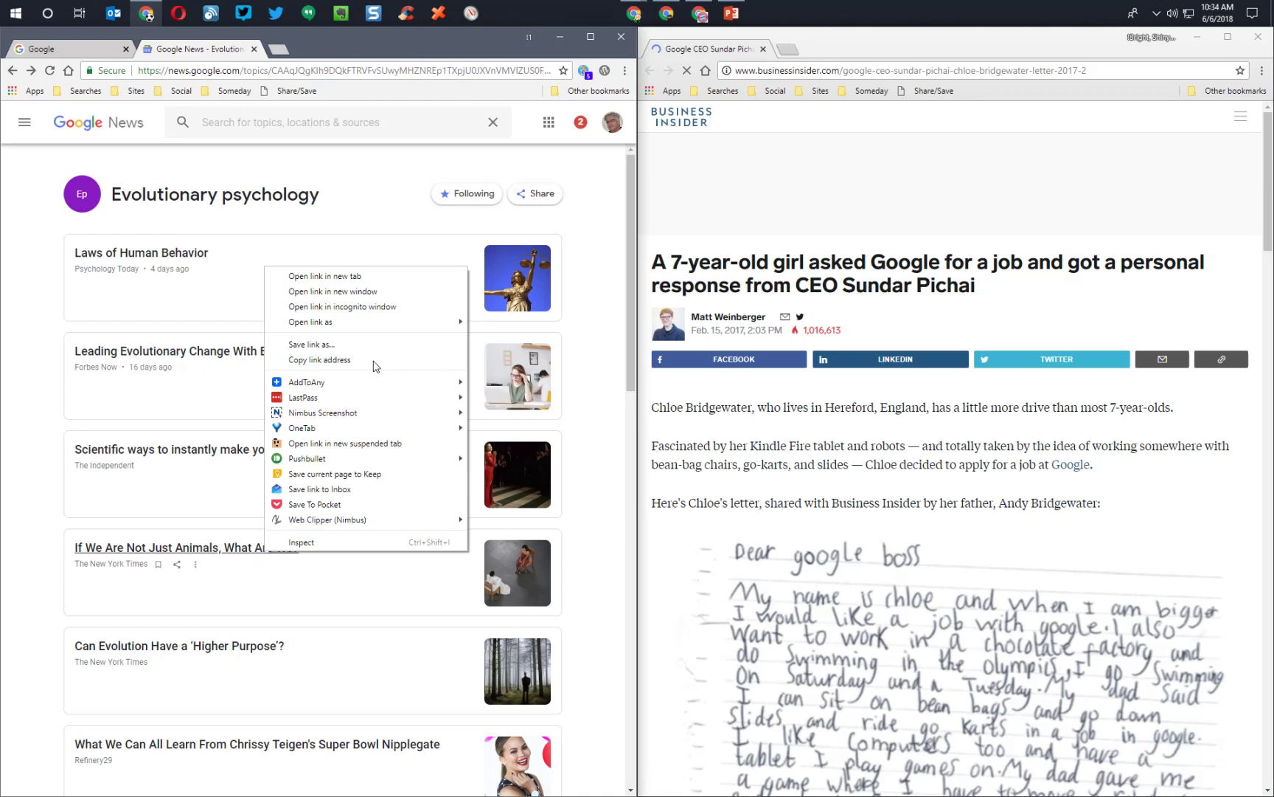
pyautogui.moveTo(372, 322)
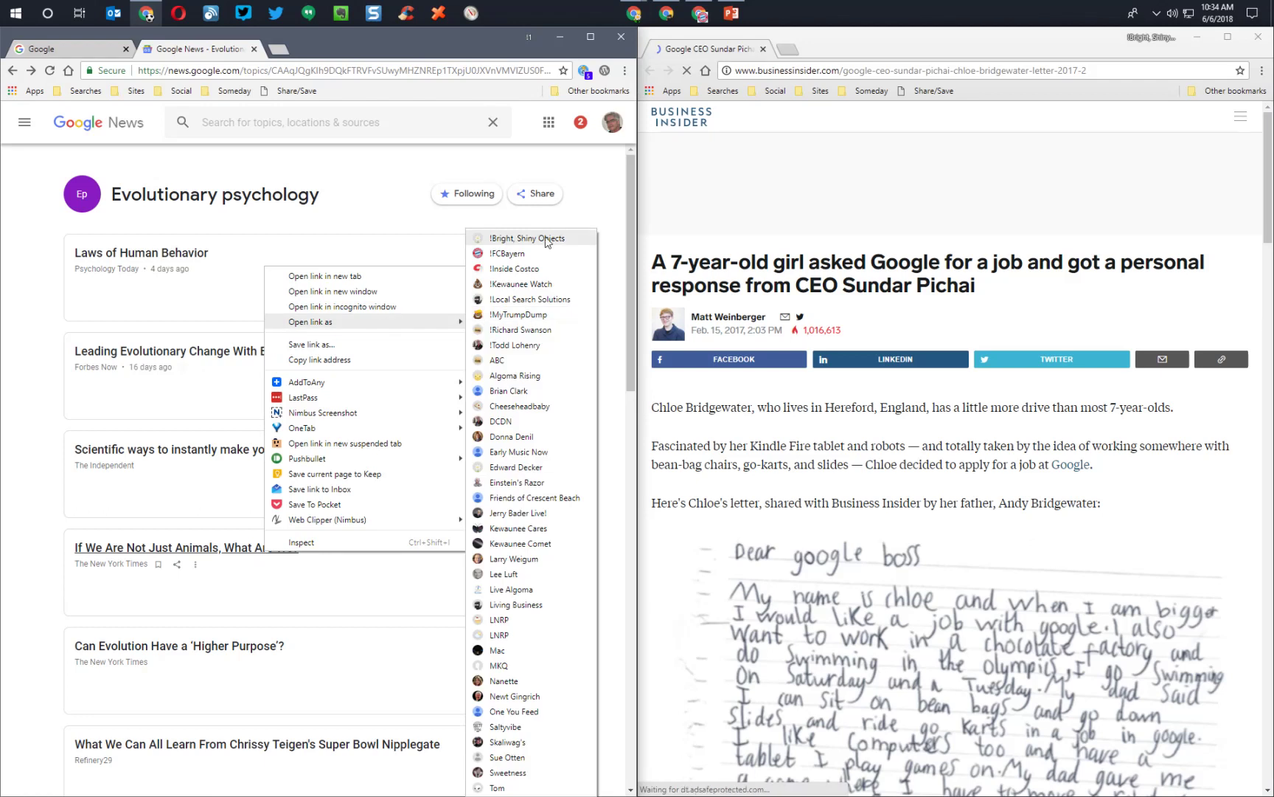
pyautogui.click(527, 239)
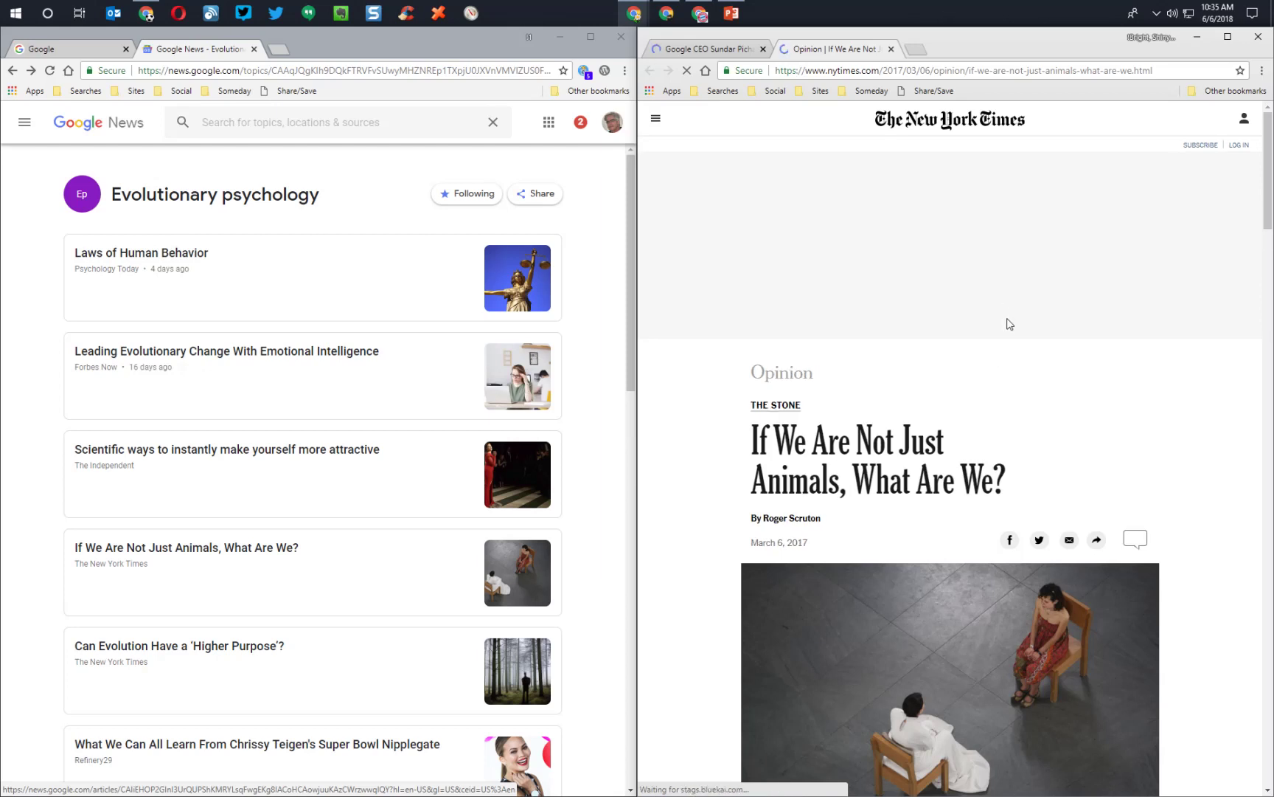
# Try to post the New York Times article with the MultiPress extension.
pyautogui.click(1262, 70)
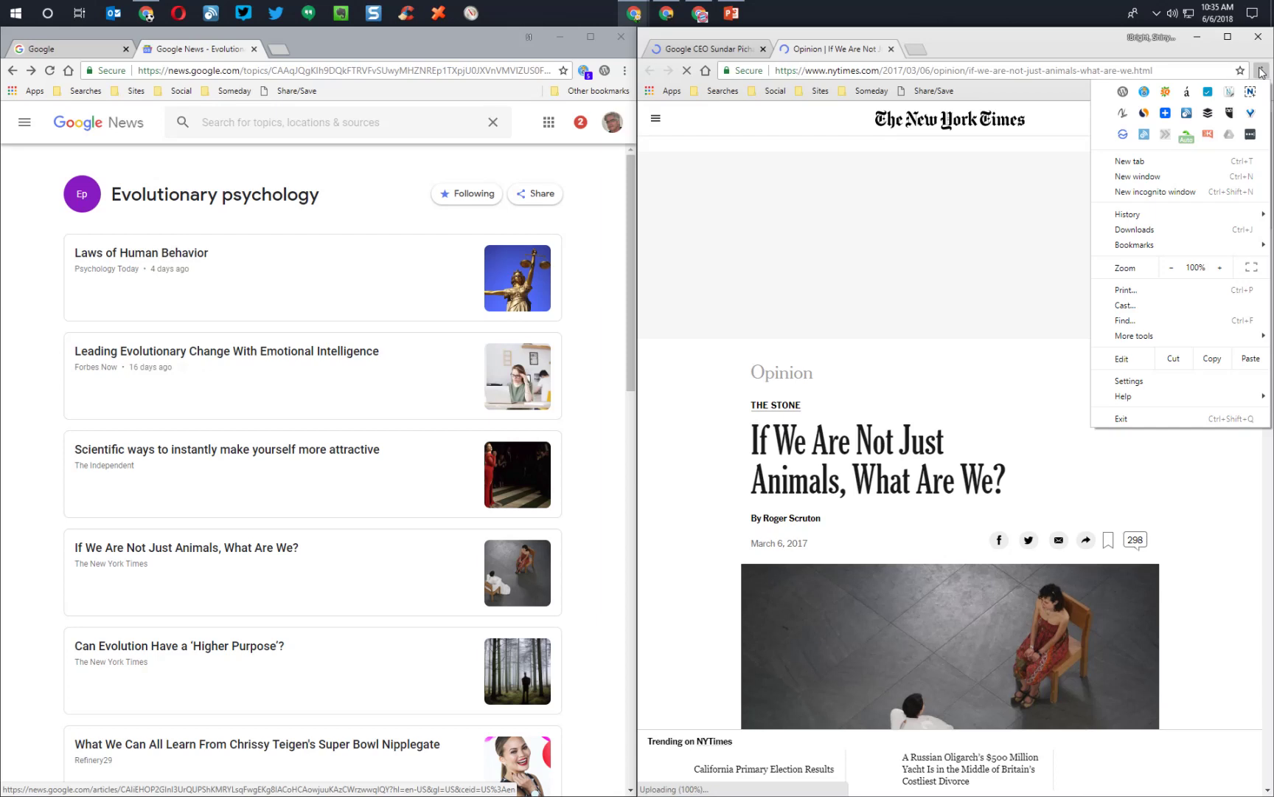
pyautogui.click(1127, 89)
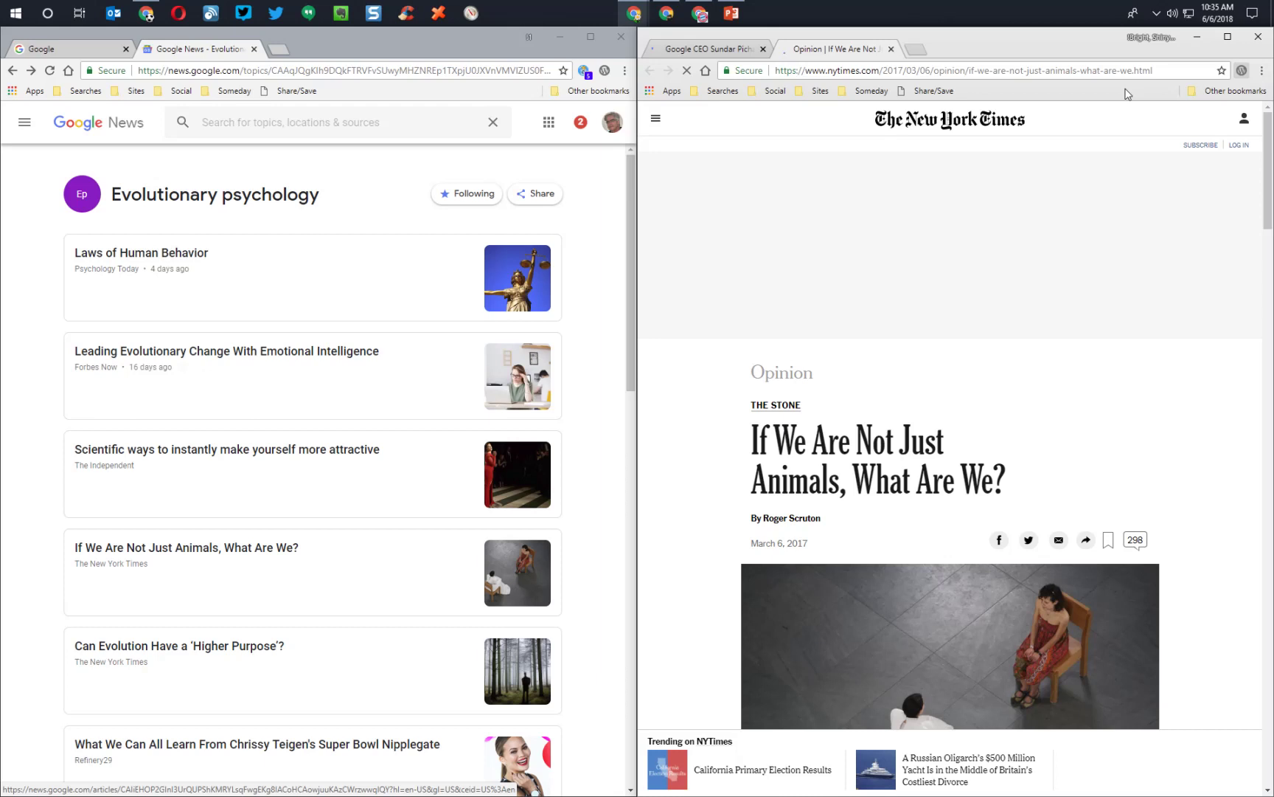
pyautogui.click(1242, 70)
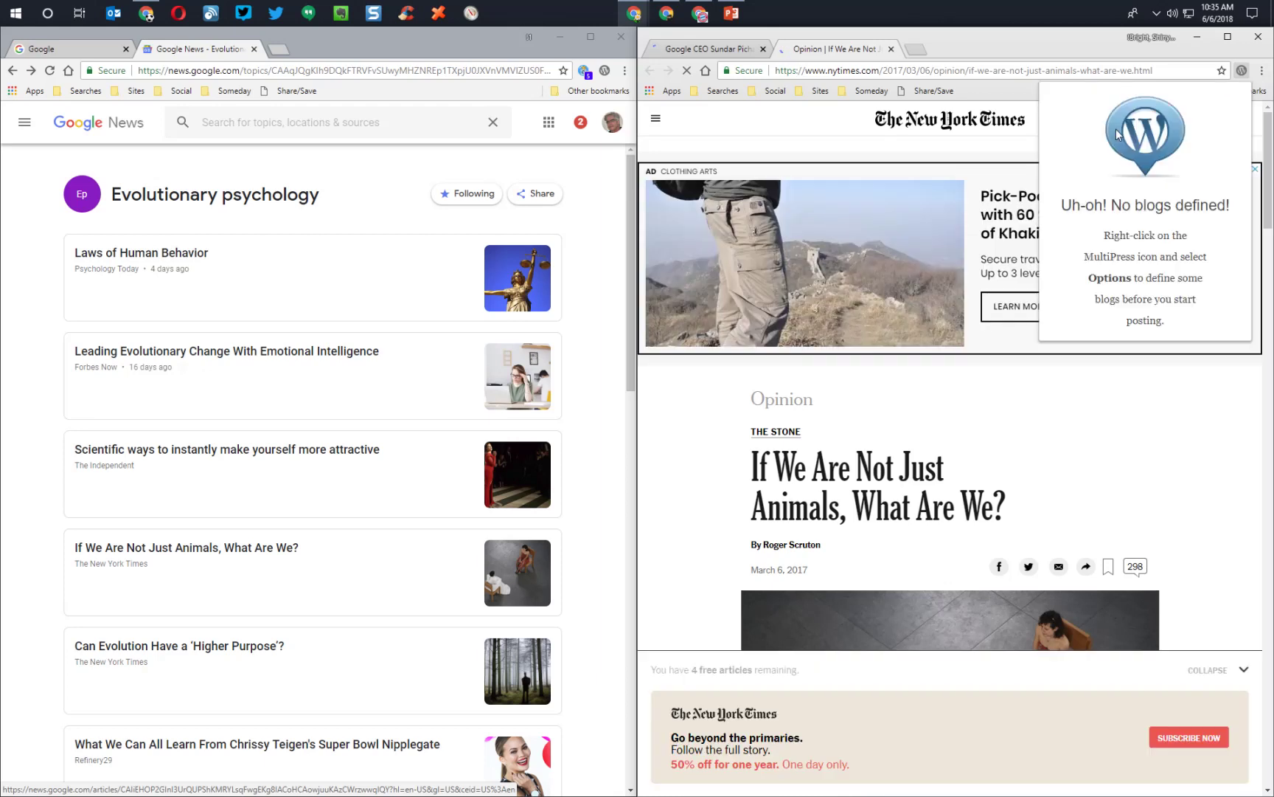
pyautogui.click(1243, 69)
# In the MultiPress options, enter brightshinyobjects.net as the first blog URL and the blogger's personal domain as the second.
pyautogui.click(1262, 70)
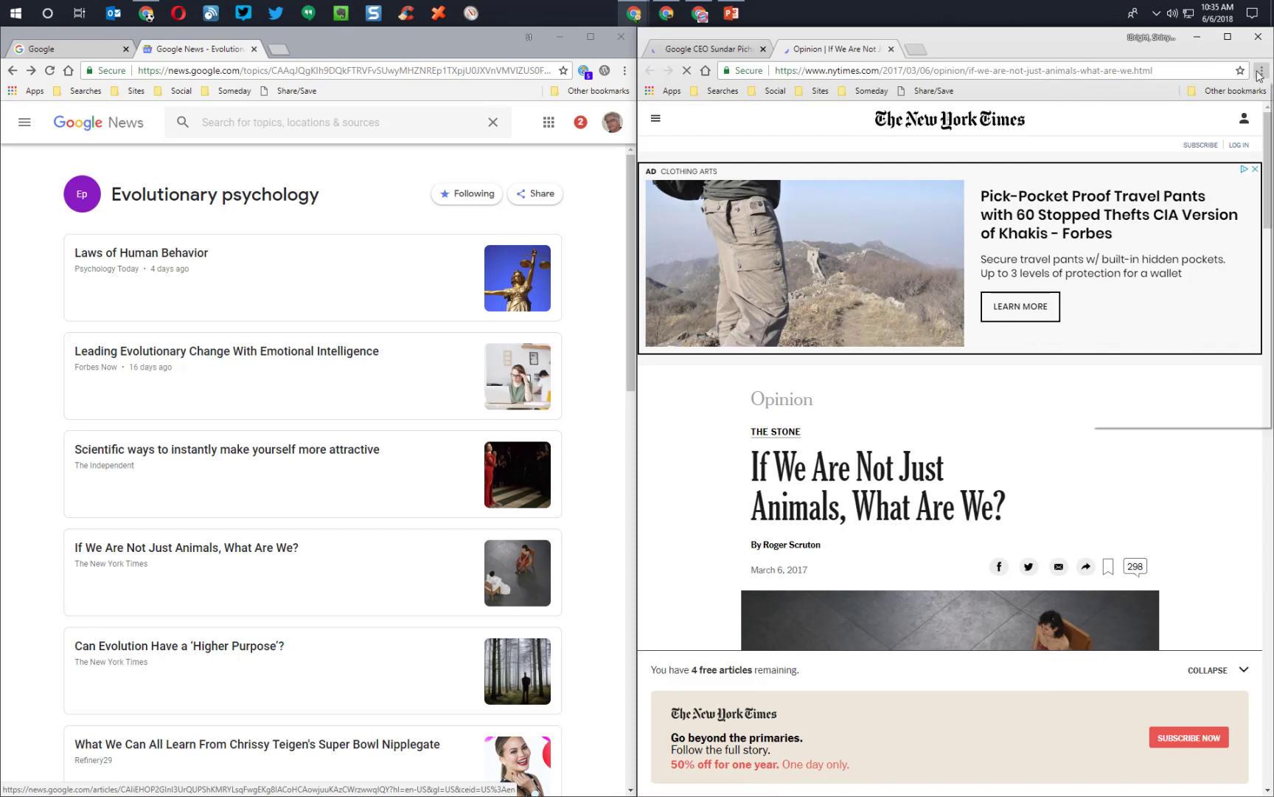
pyautogui.rightClick(1128, 99)
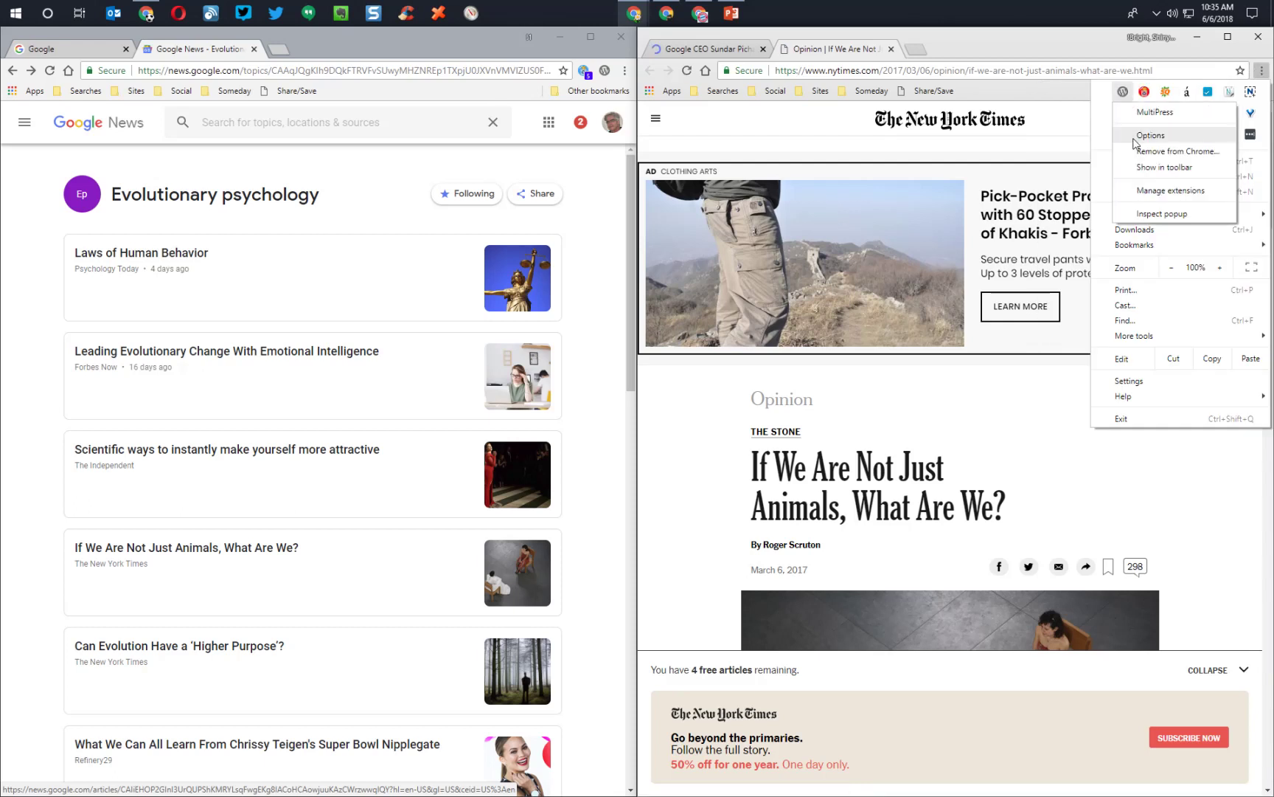
pyautogui.click(1135, 136)
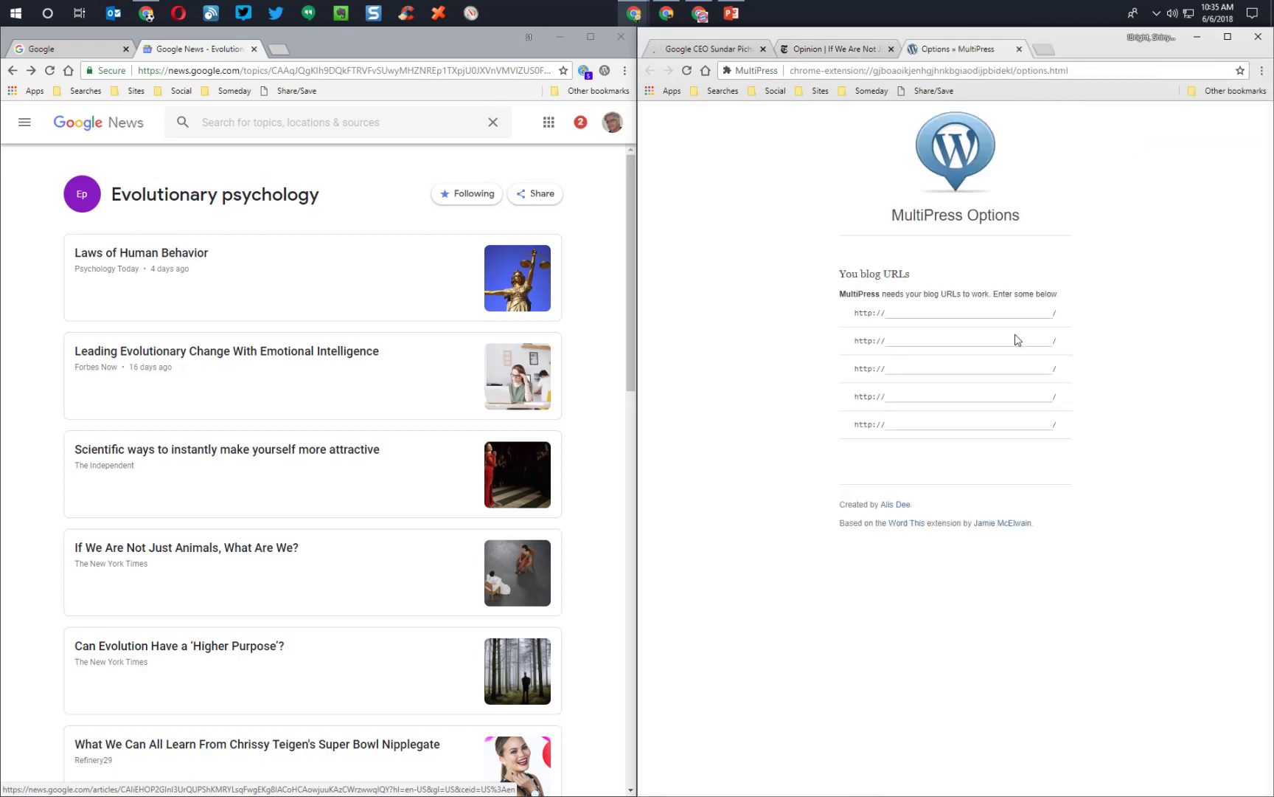
pyautogui.click(947, 311)
pyautogui.write('brightshin')
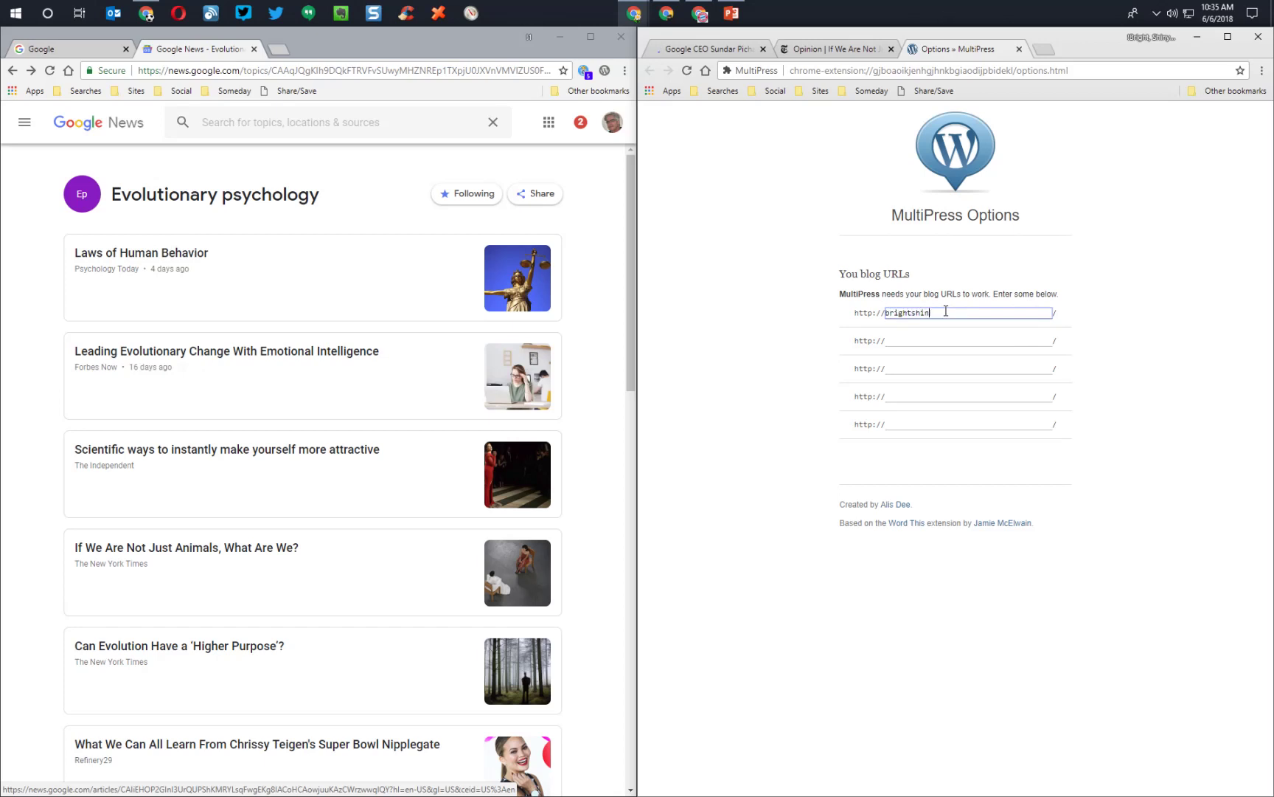
pyautogui.write('yobjects.net')
pyautogui.press('Tab')
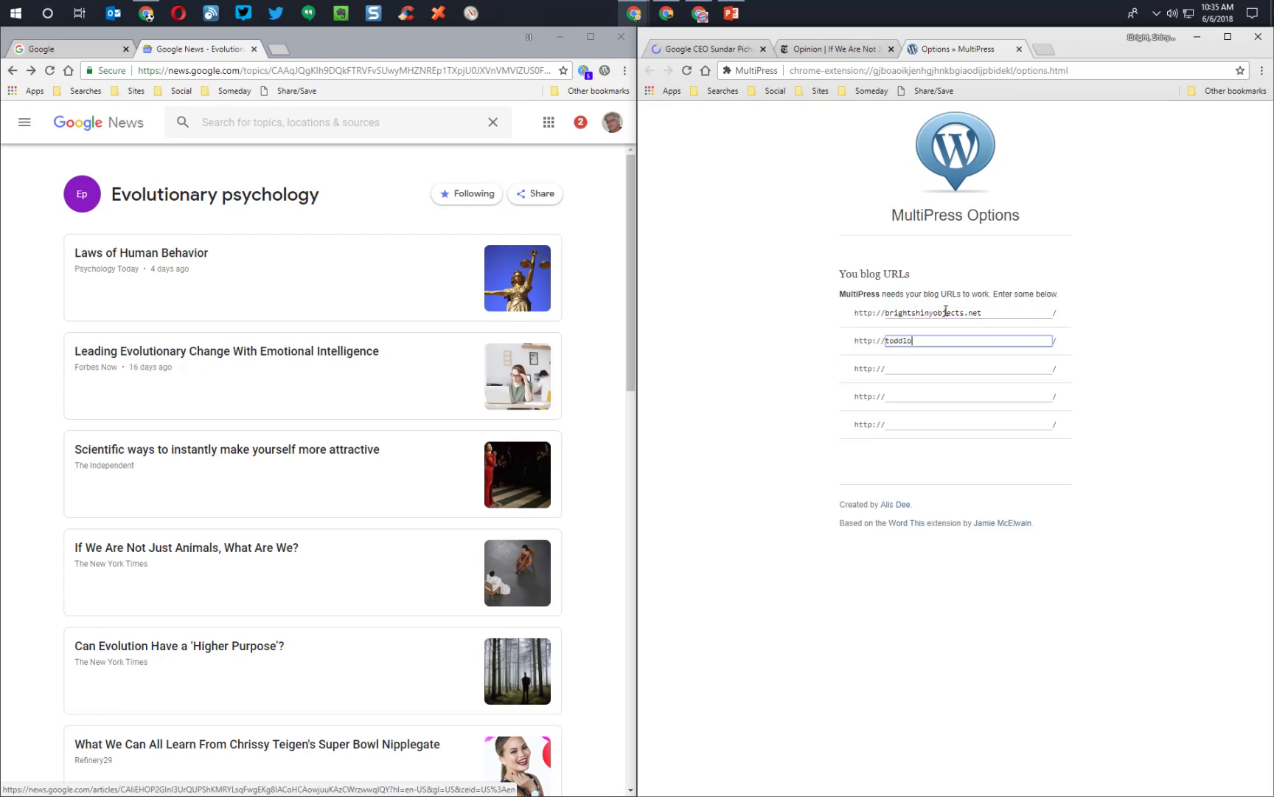
pyautogui.write('toddlohenry.com')
# Return to the New York Times article and post it to brightshinyobjects.net with MultiPress.
pyautogui.click(879, 58)
pyautogui.click(1262, 71)
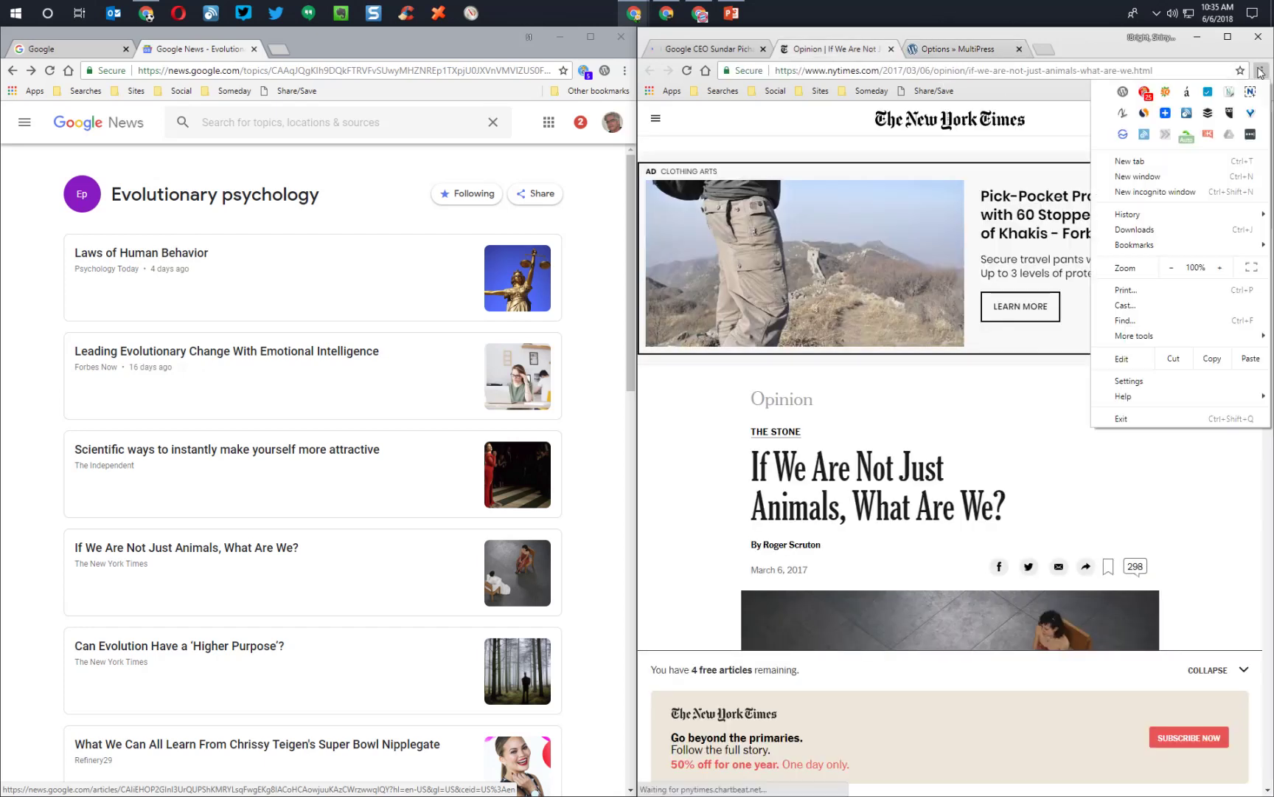
pyautogui.click(1123, 92)
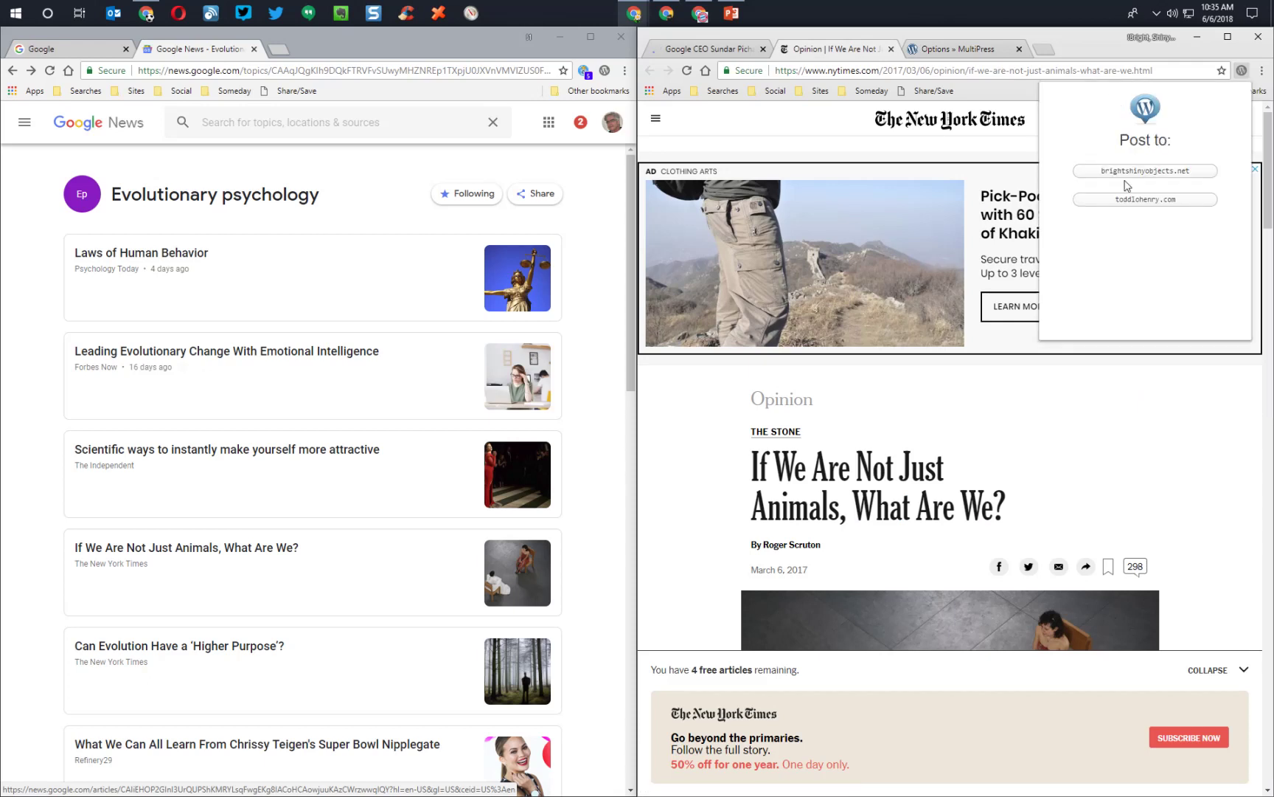
pyautogui.click(1127, 179)
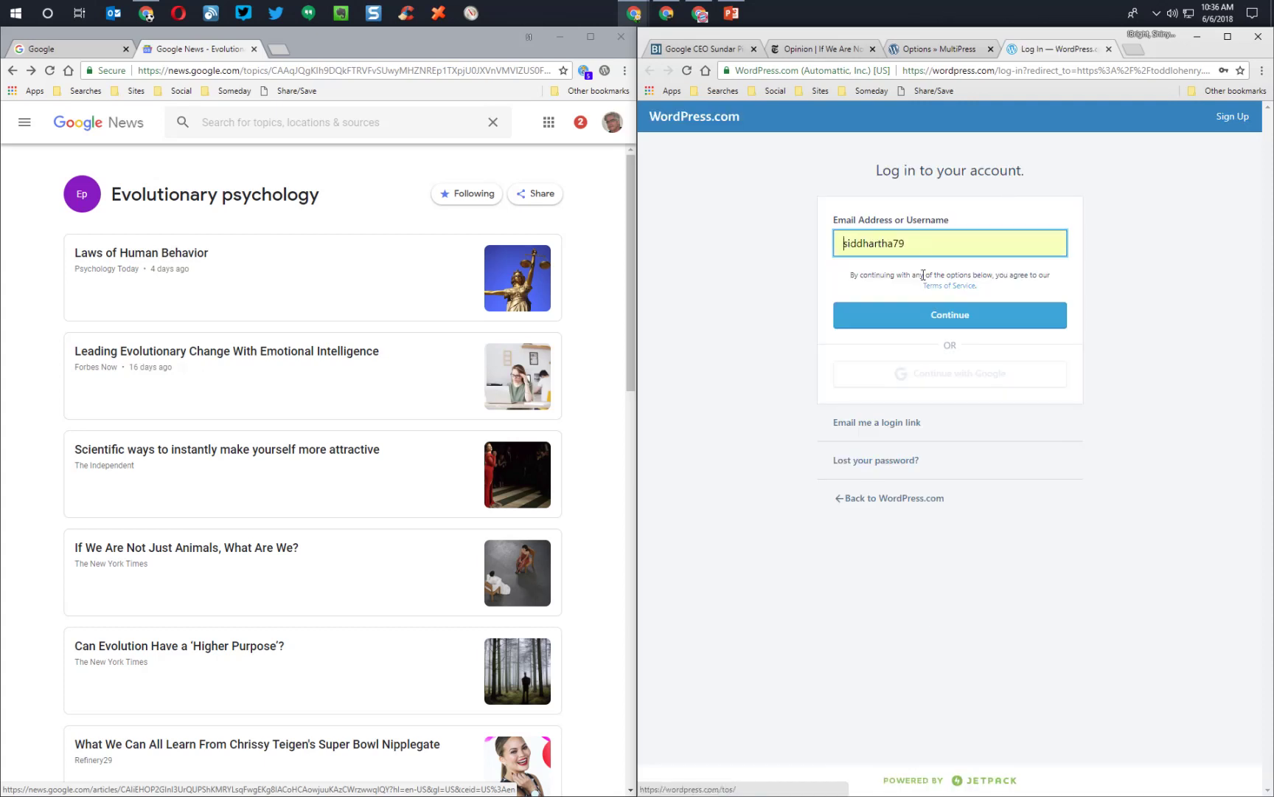
# Log in to WordPress.com with the saved username and account password, and close the MultiPress options tab.
pyautogui.click(925, 246)
pyautogui.click(917, 280)
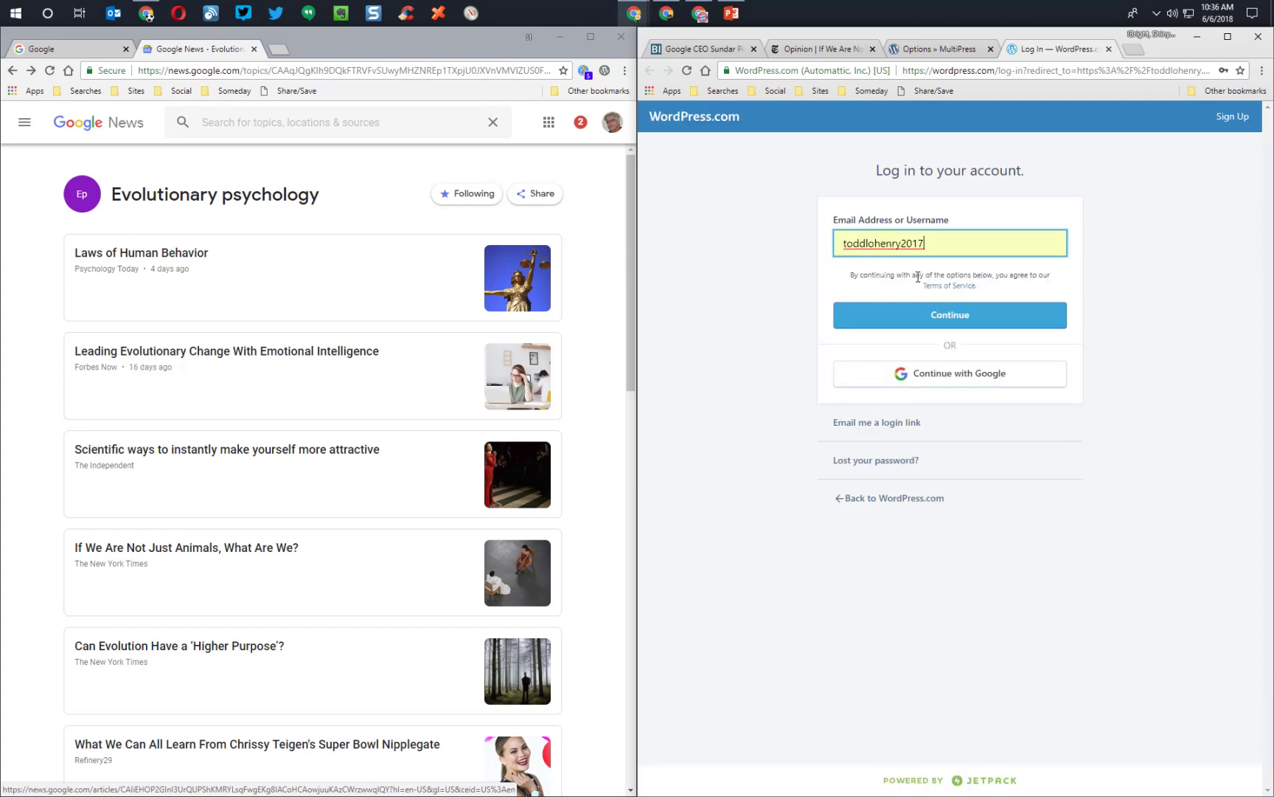
pyautogui.click(917, 316)
pyautogui.click(919, 371)
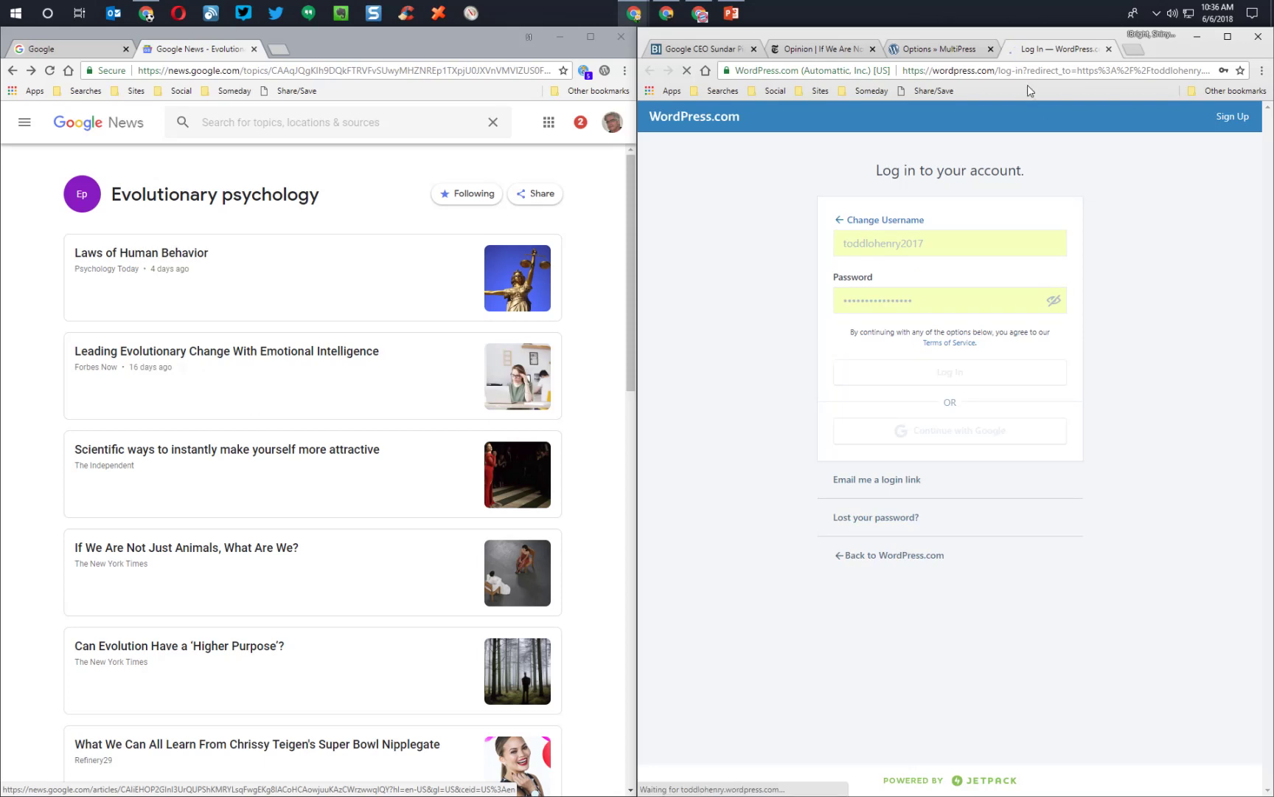
pyautogui.click(990, 49)
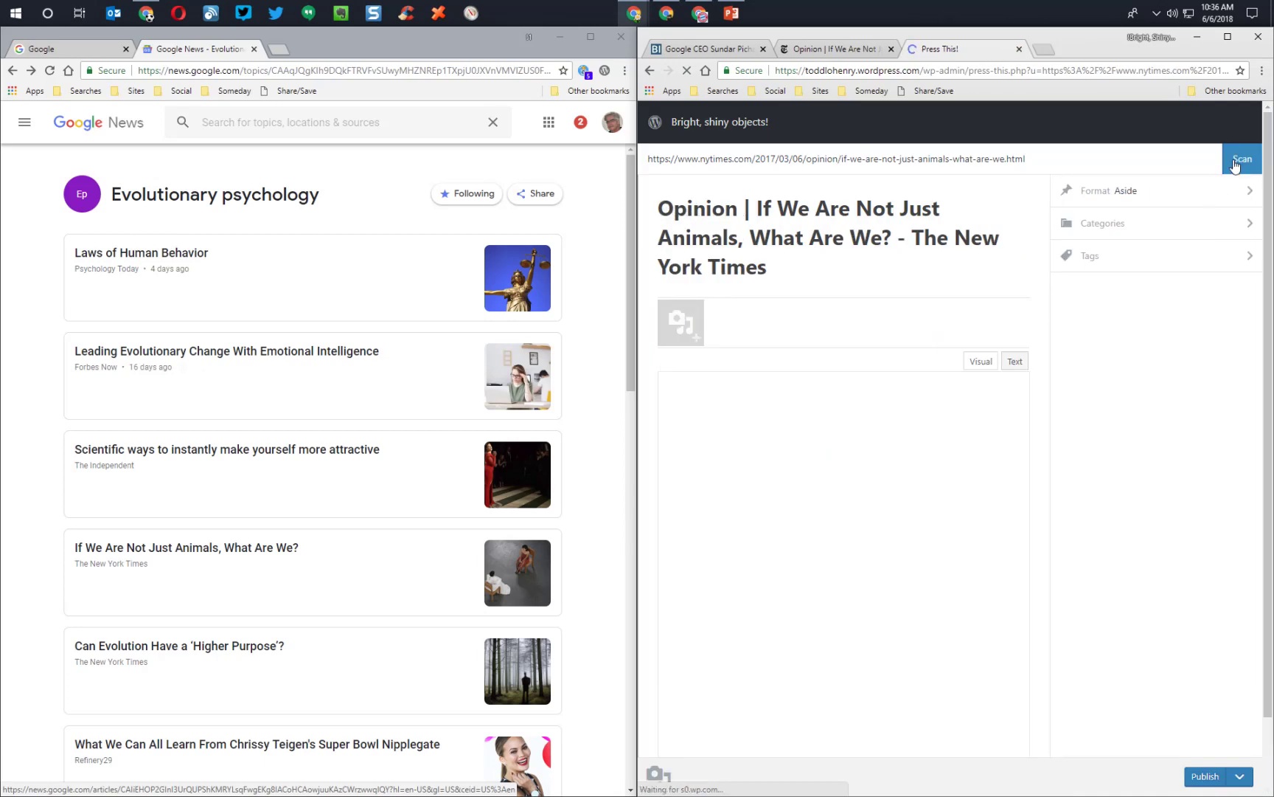
# Scan the article into the Press This post, open it in the Standard Editor, and set its format to Standard.
pyautogui.click(1235, 162)
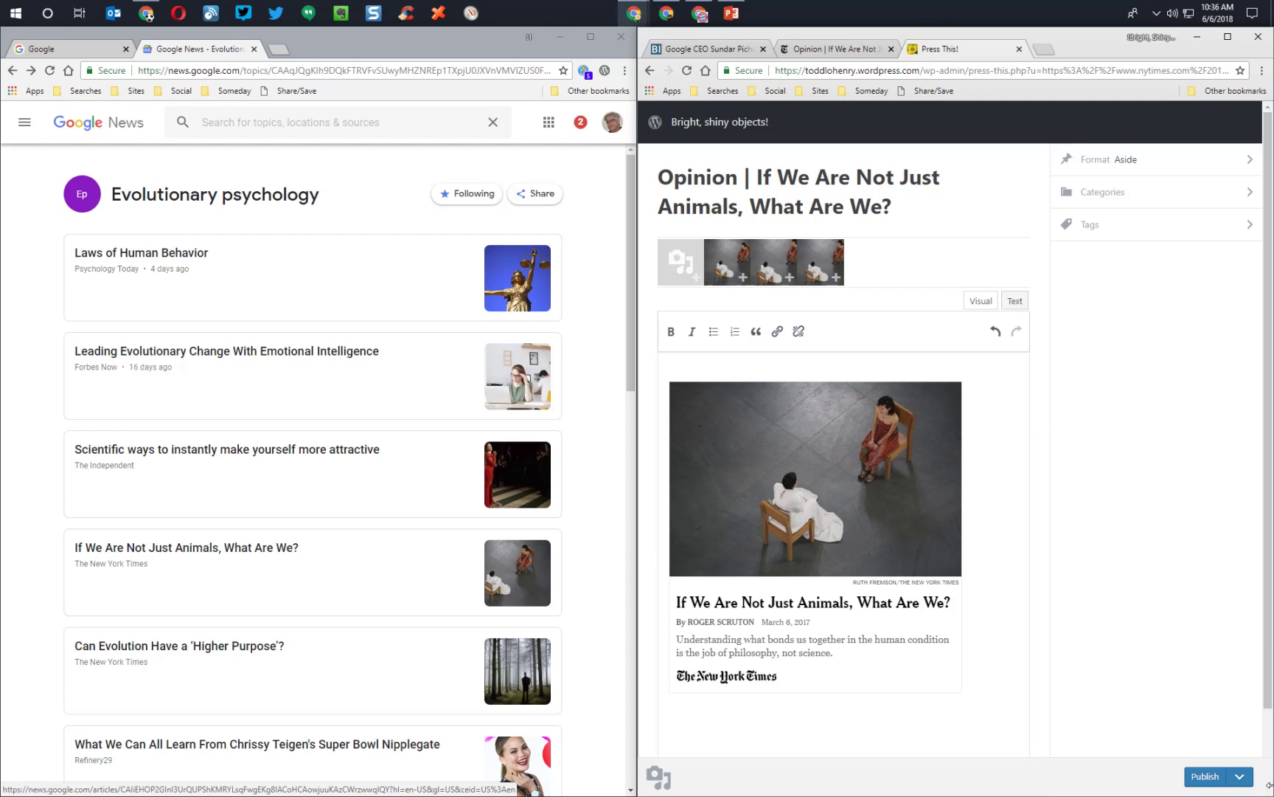
pyautogui.click(1241, 784)
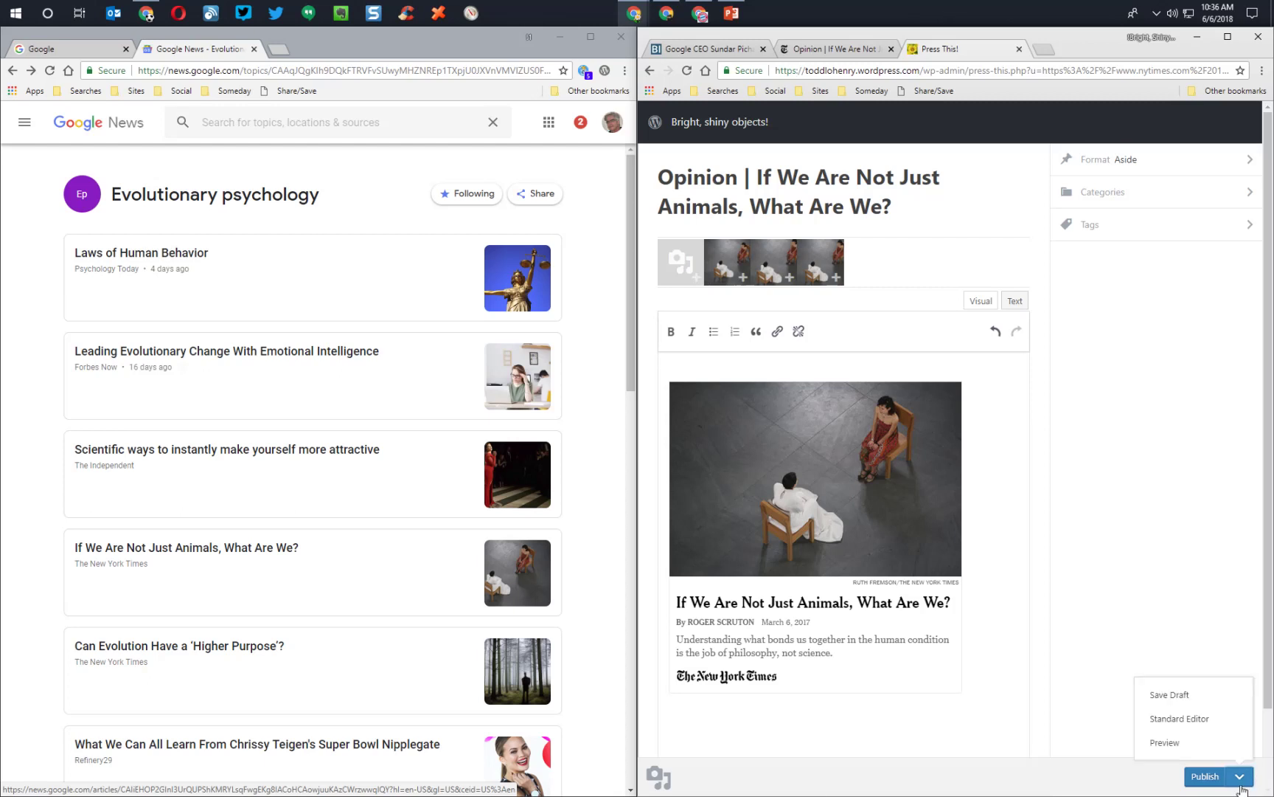
pyautogui.click(1193, 726)
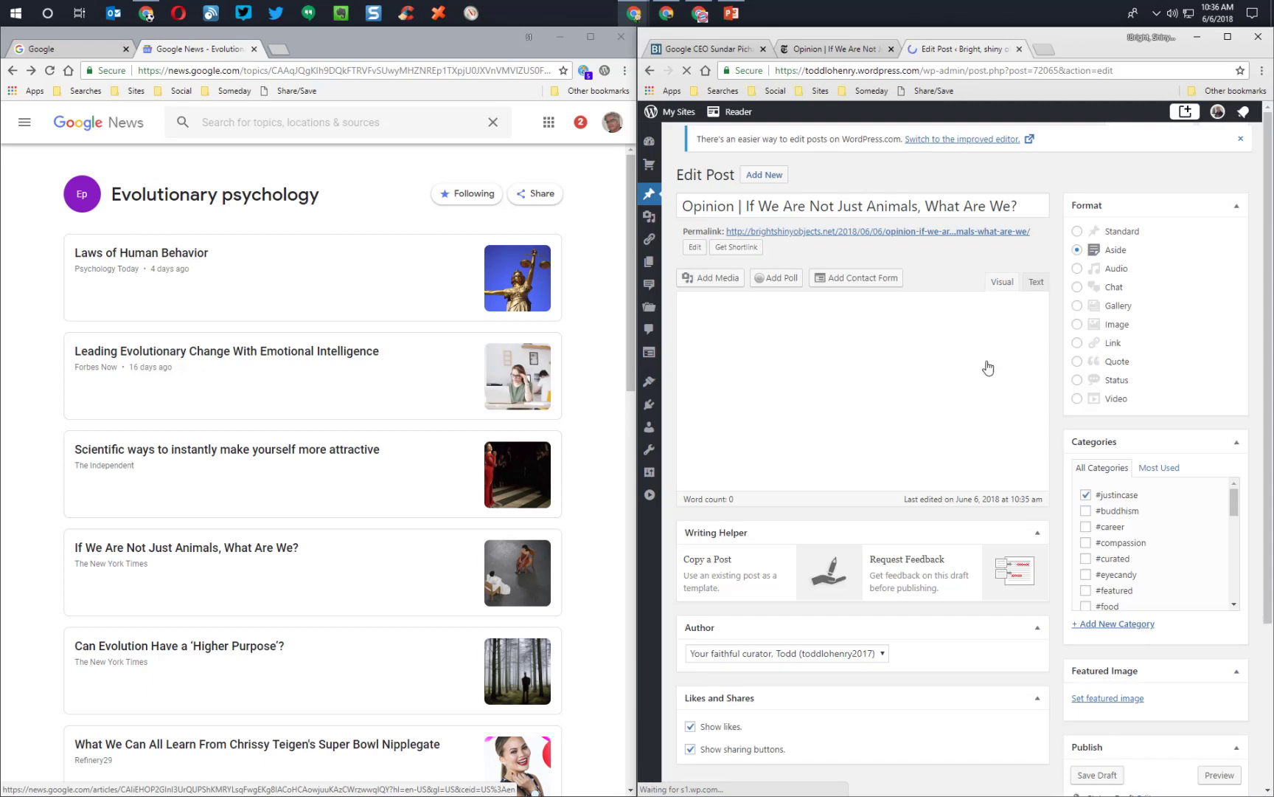
pyautogui.click(1076, 243)
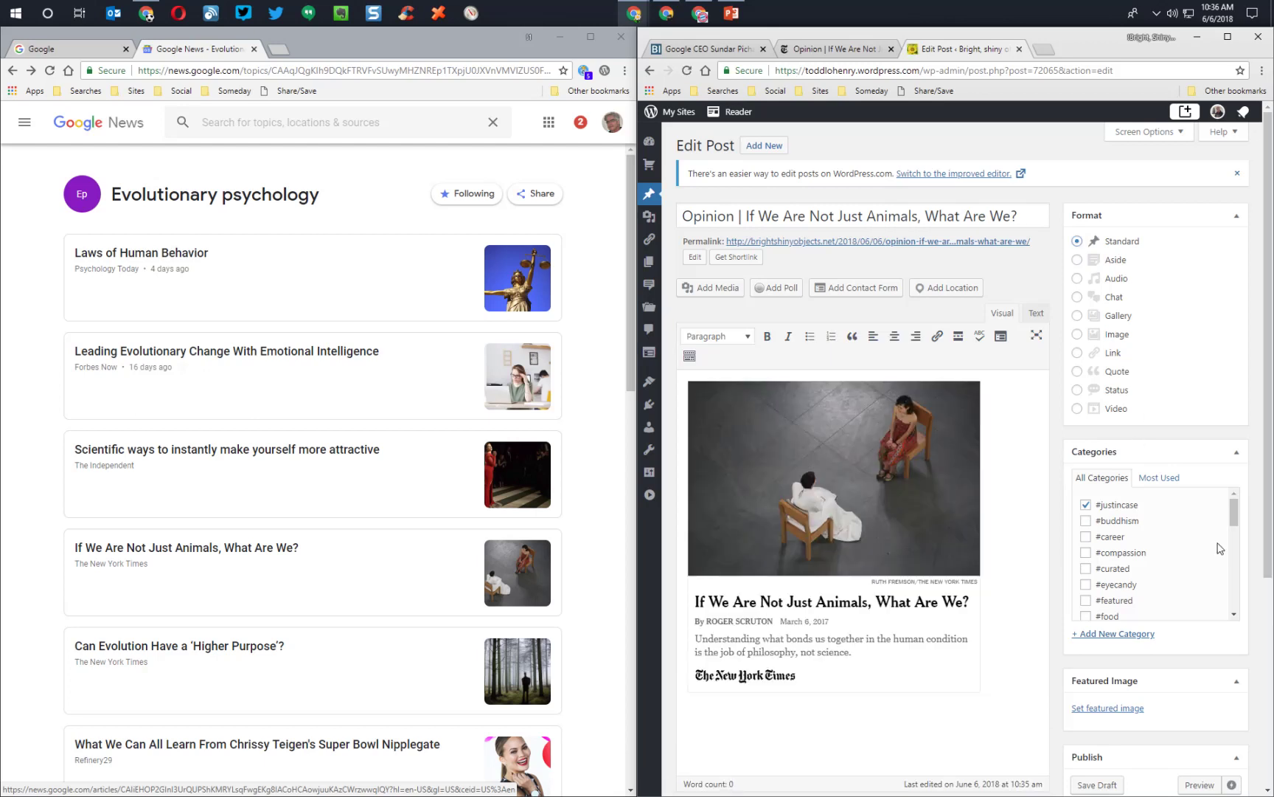
# Assign the post to the #history, #meditation and #mindfulness categories as well.
pyautogui.click(1234, 615)
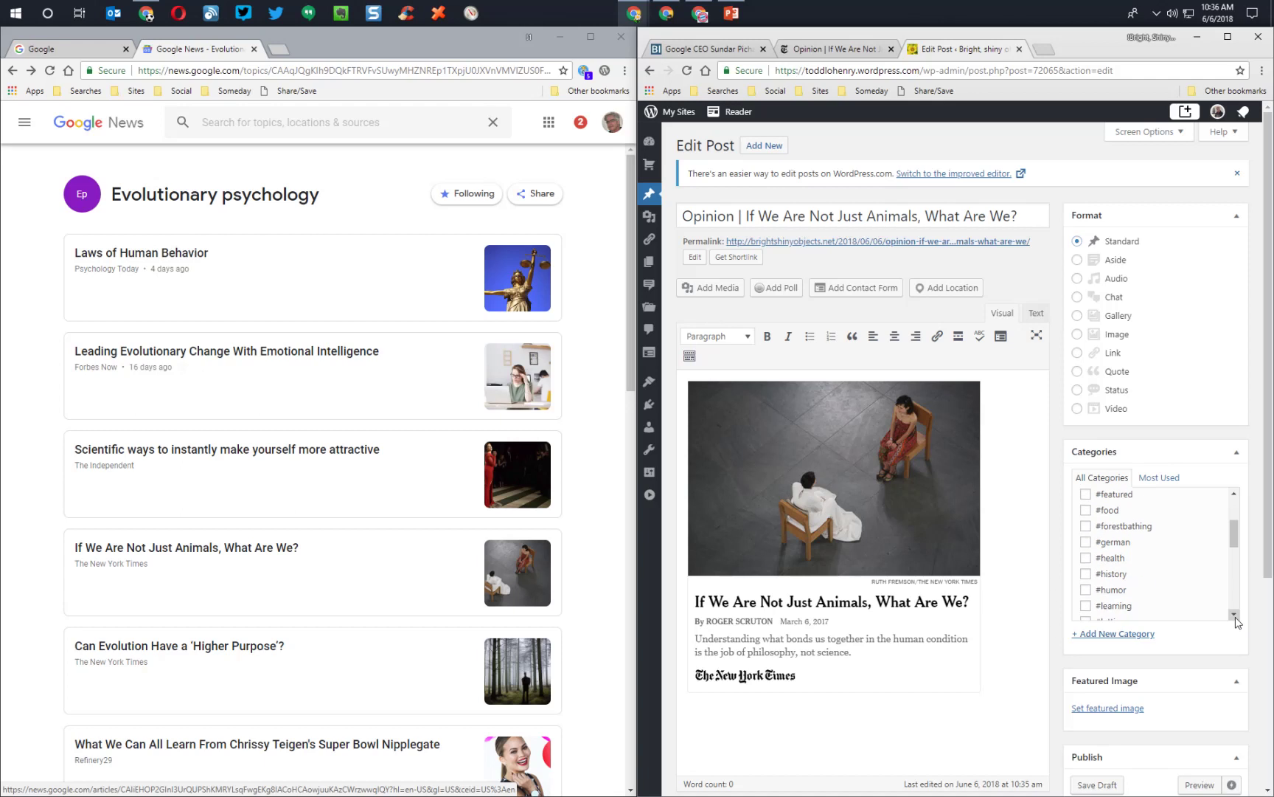
pyautogui.click(1235, 617)
pyautogui.click(1235, 615)
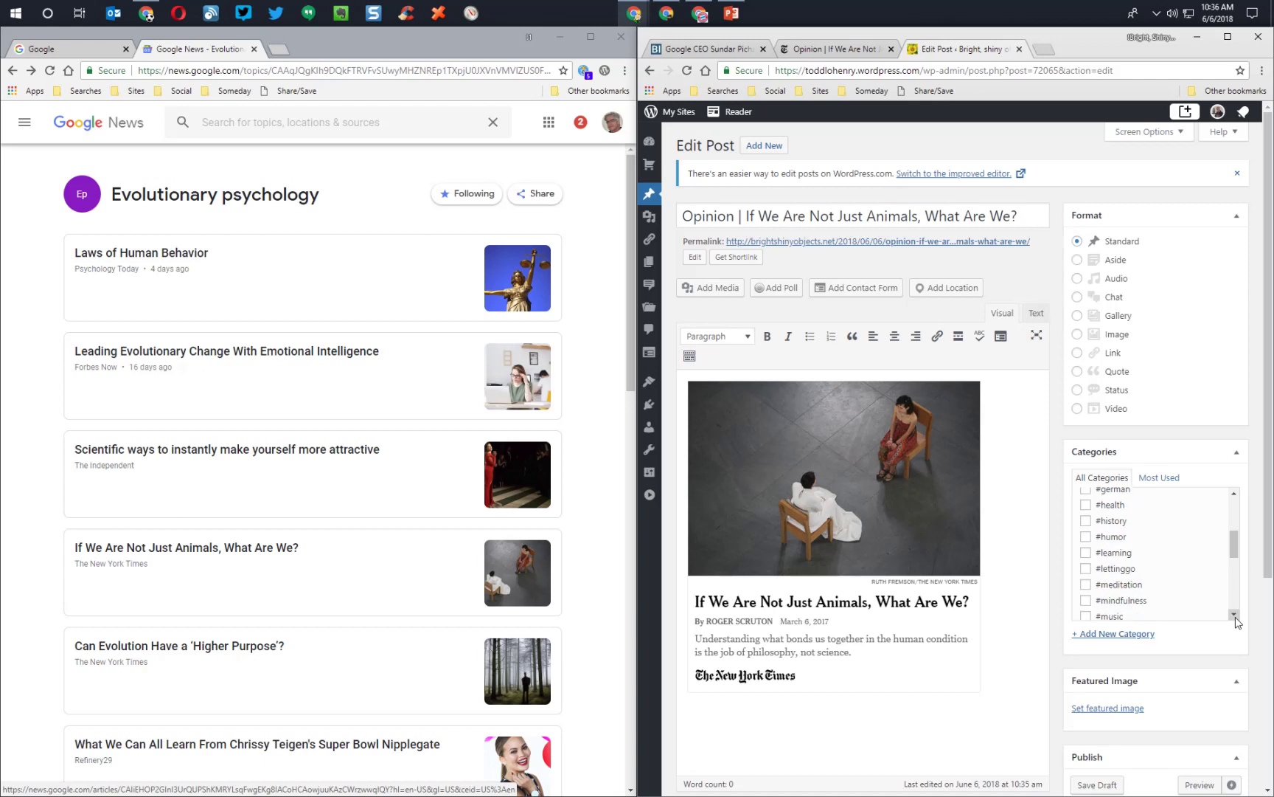
pyautogui.click(1235, 615)
pyautogui.click(1112, 499)
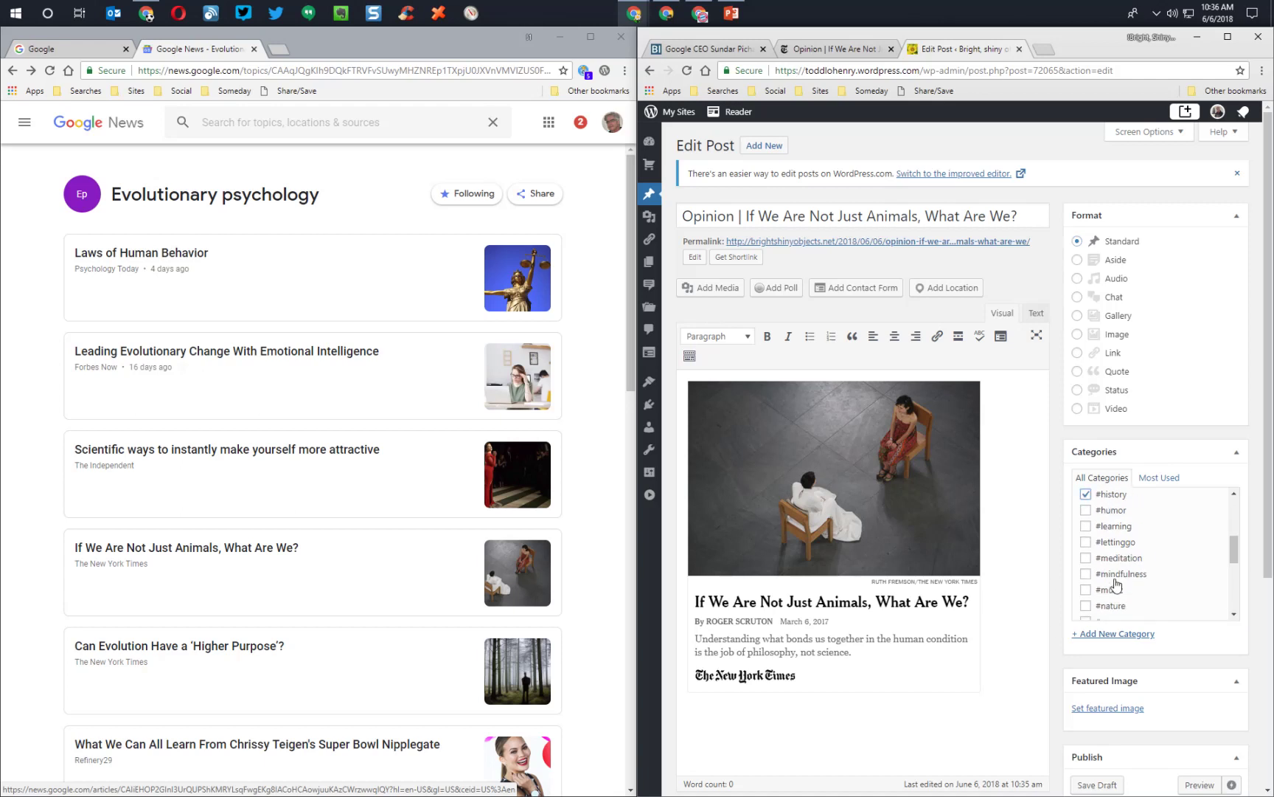
pyautogui.click(1115, 574)
# Publish the post to the blog and dismiss the proofreading notice.
pyautogui.scroll(-8, 1143, 578)
pyautogui.click(1219, 647)
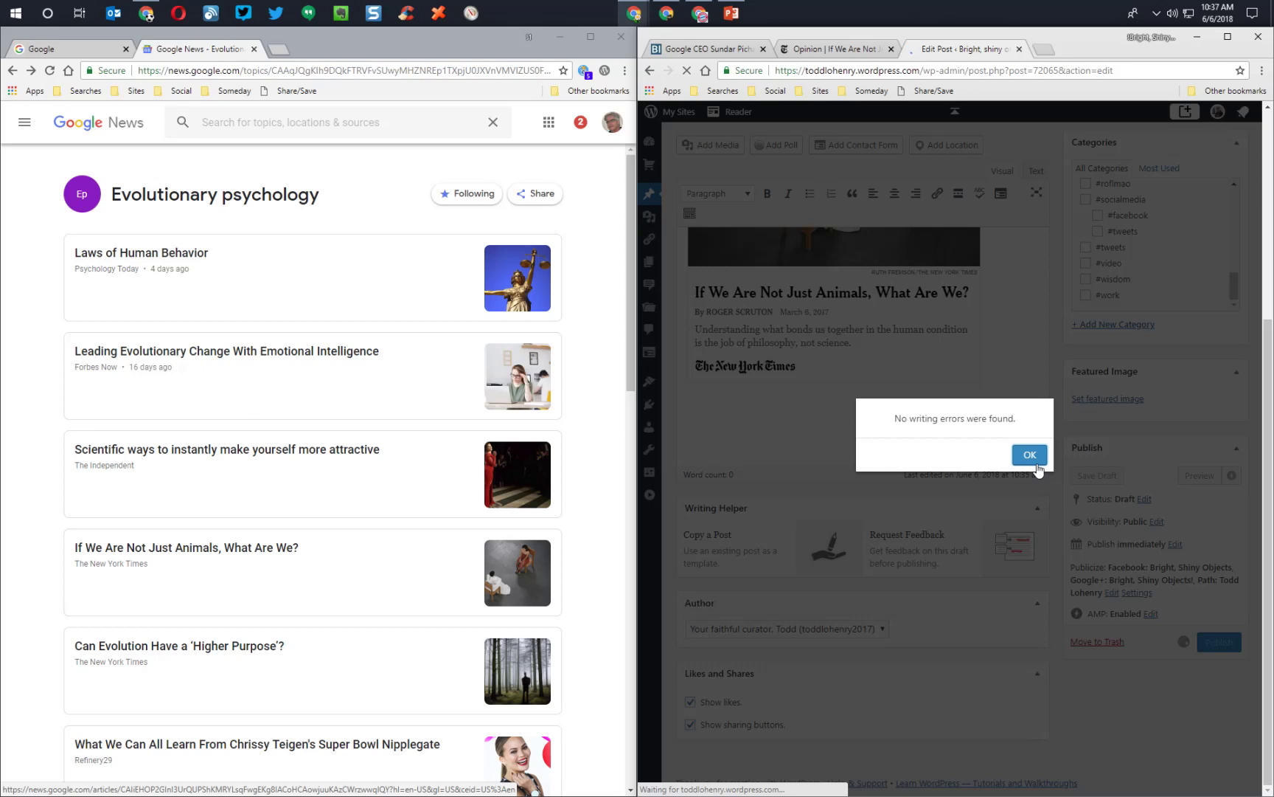
pyautogui.click(1036, 465)
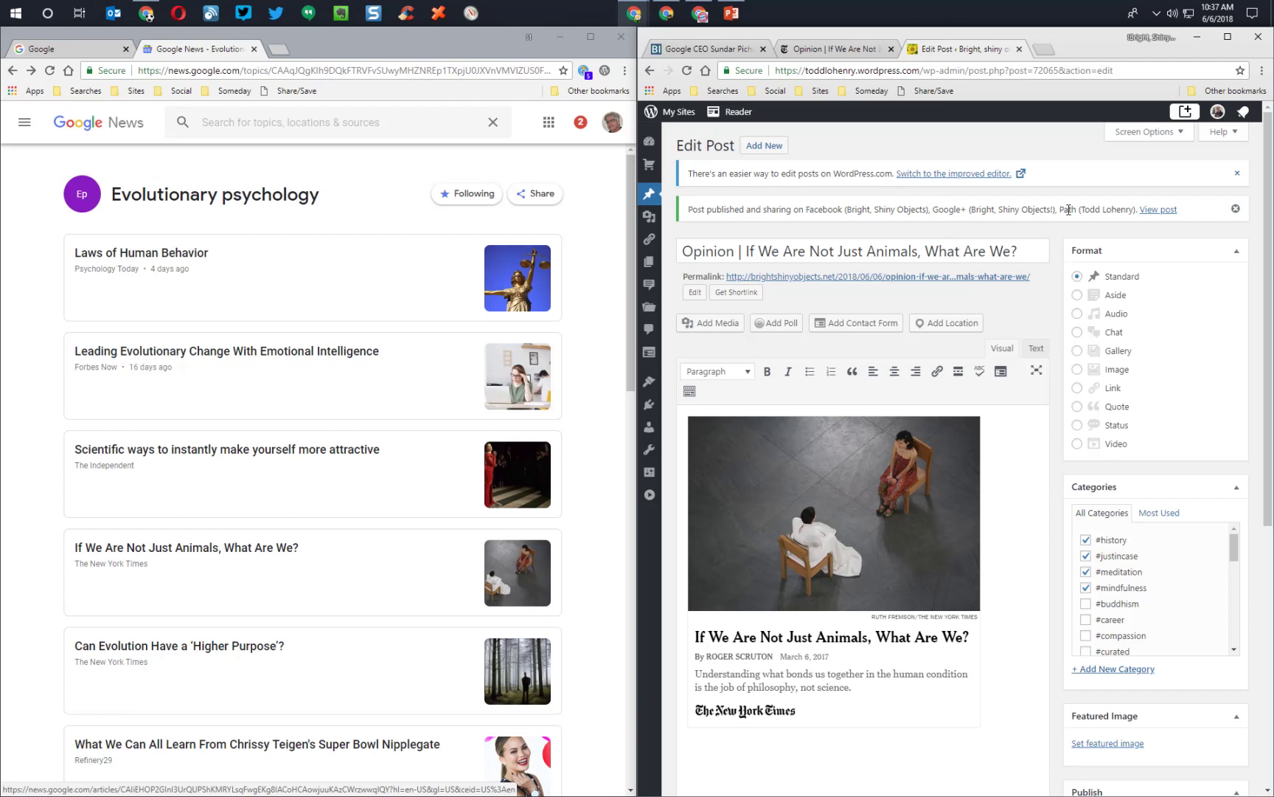
# Open the published post on brightshinyobjects.net and look over the embedded article and sharing options.
pyautogui.click(1155, 209)
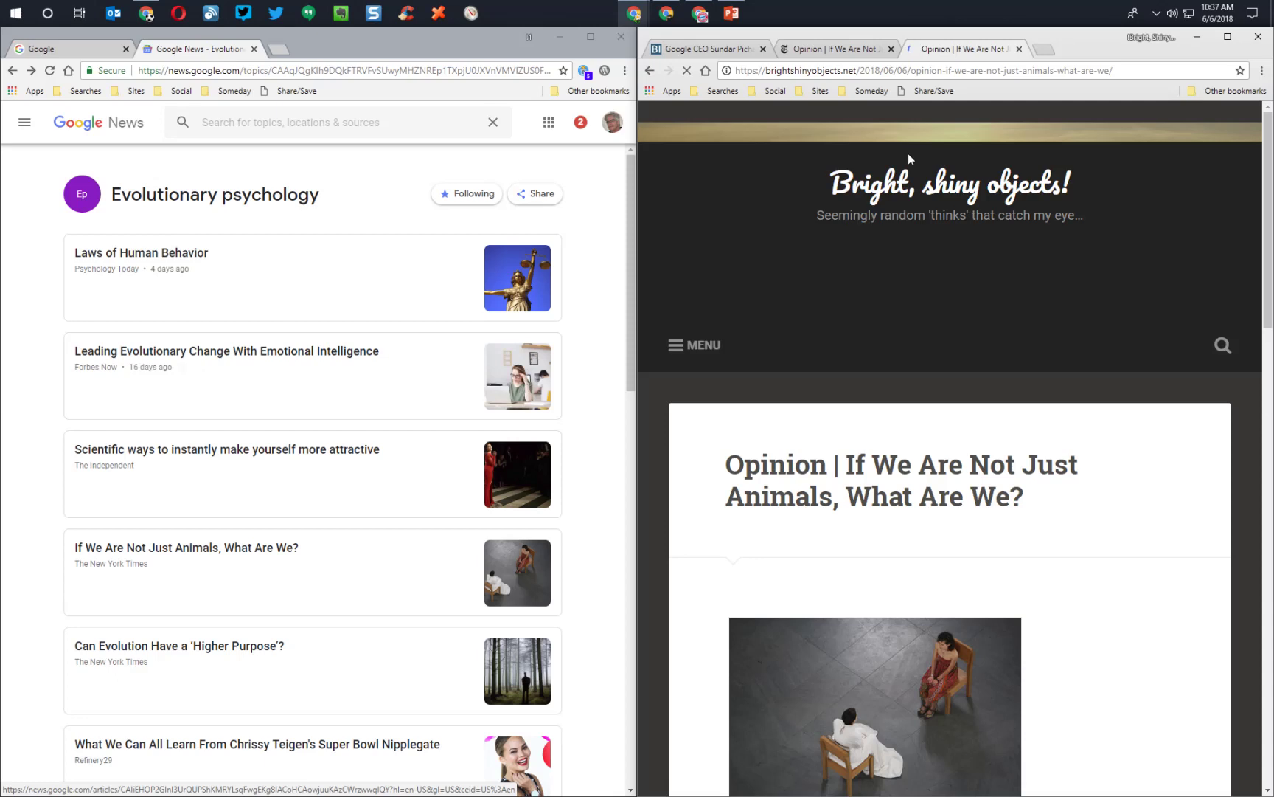
pyautogui.scroll(-4, 910, 255)
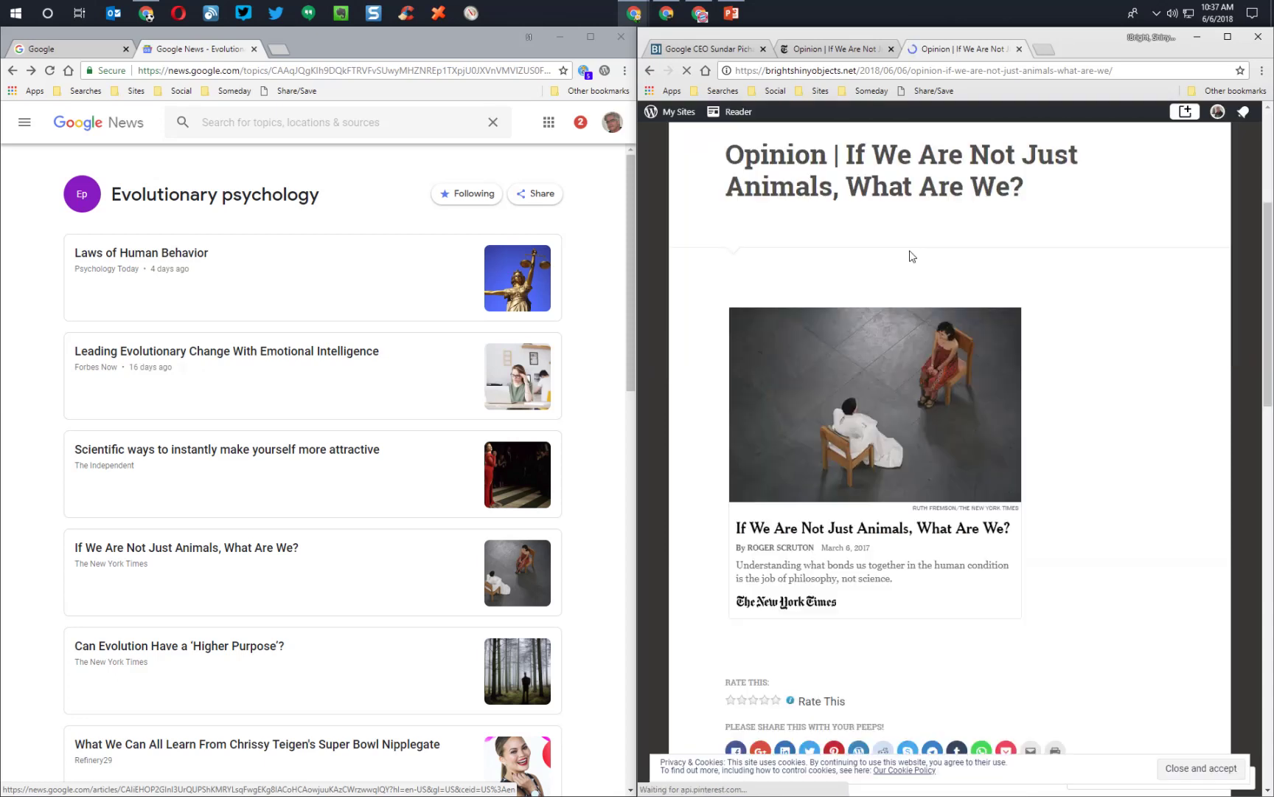
pyautogui.scroll(-4, 910, 255)
pyautogui.scroll(8, 910, 255)
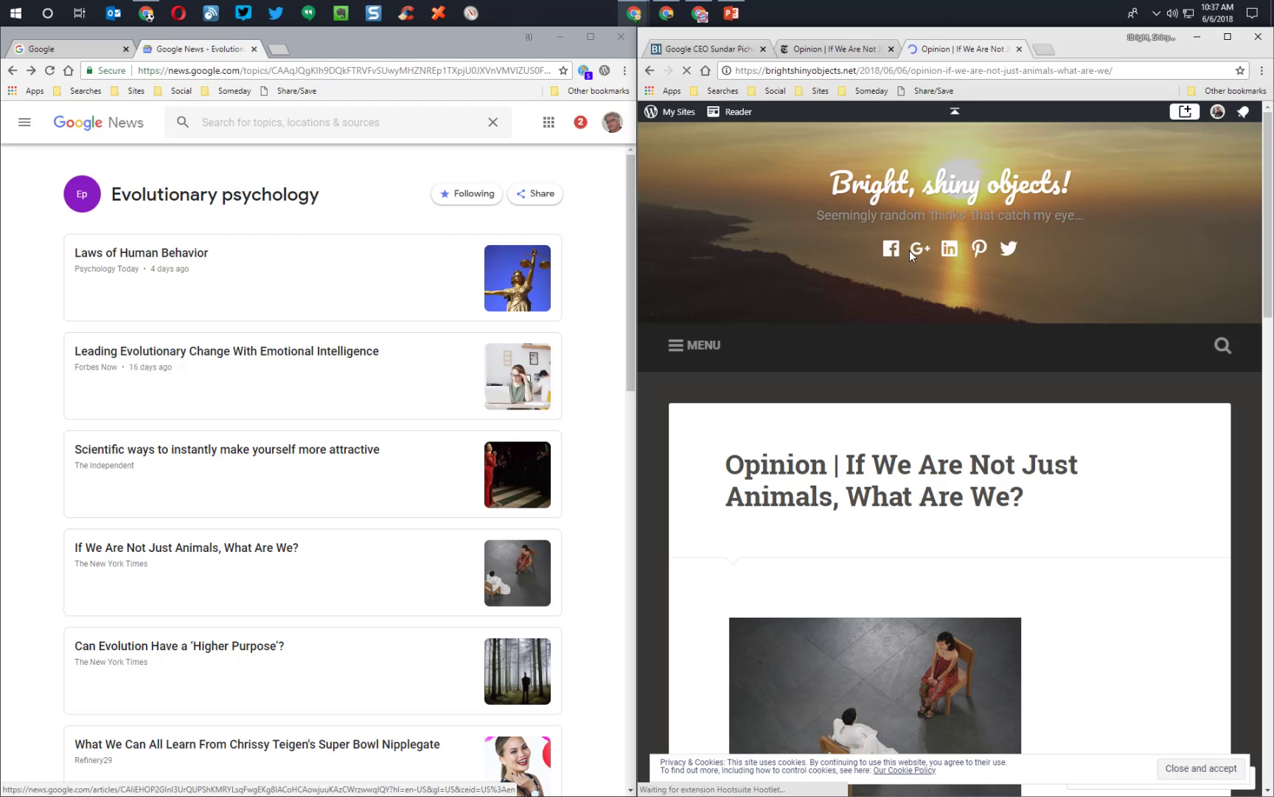
# Go to the blog's home page and examine how the new opinion post appears among the entries.
pyautogui.click(924, 188)
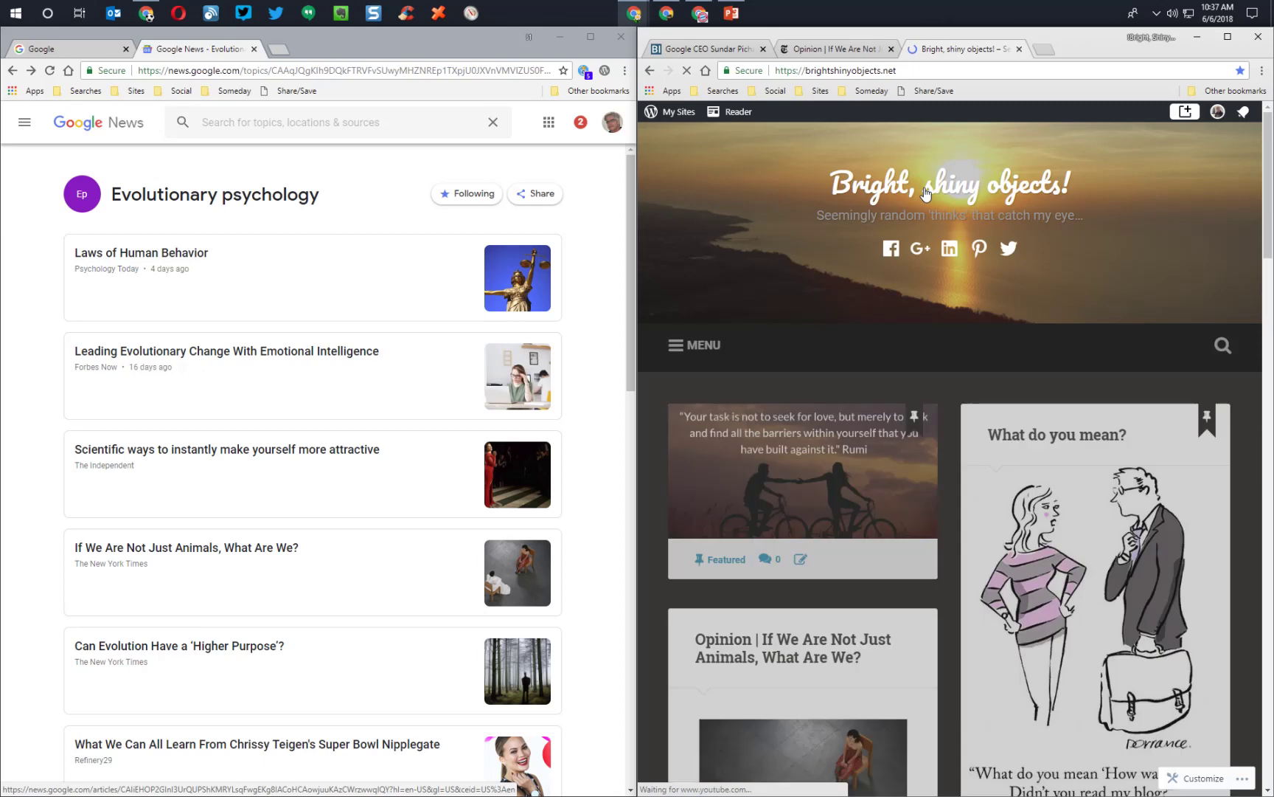
pyautogui.scroll(-4, 927, 251)
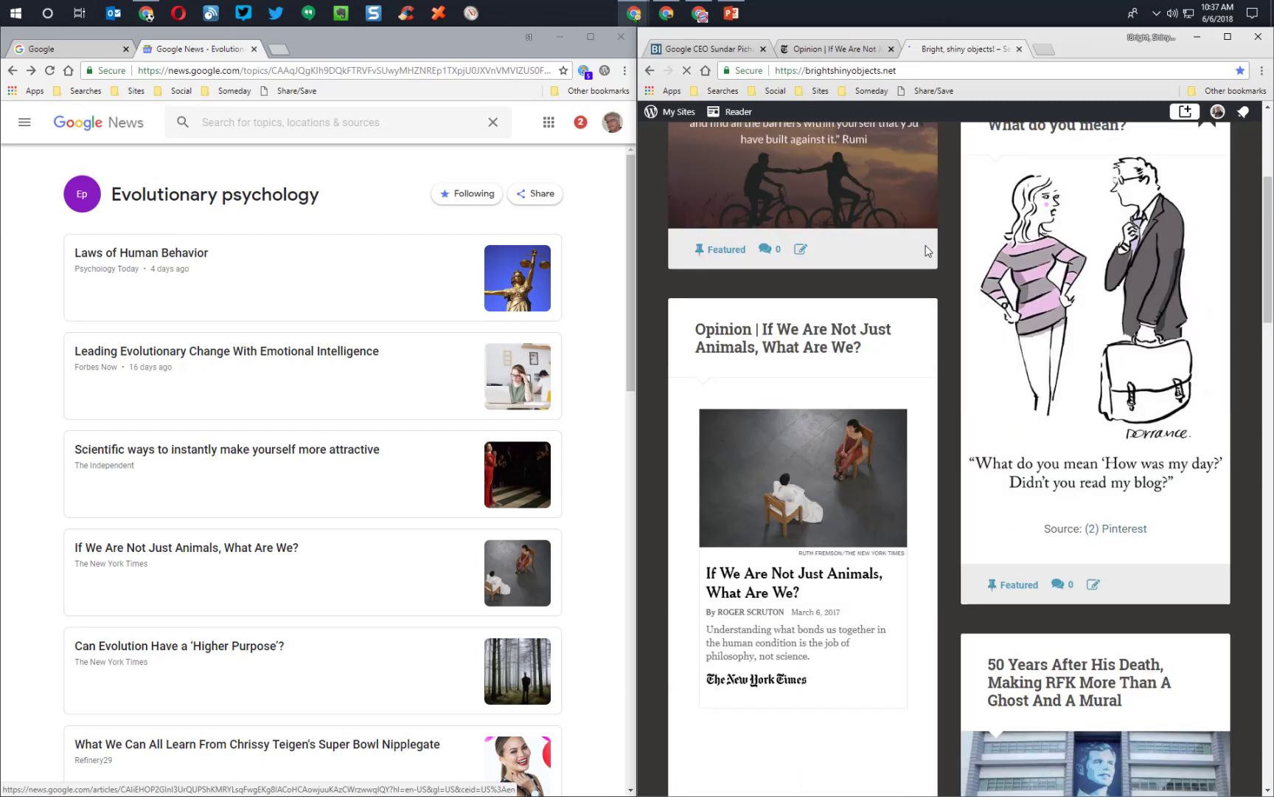
pyautogui.scroll(-2, 927, 251)
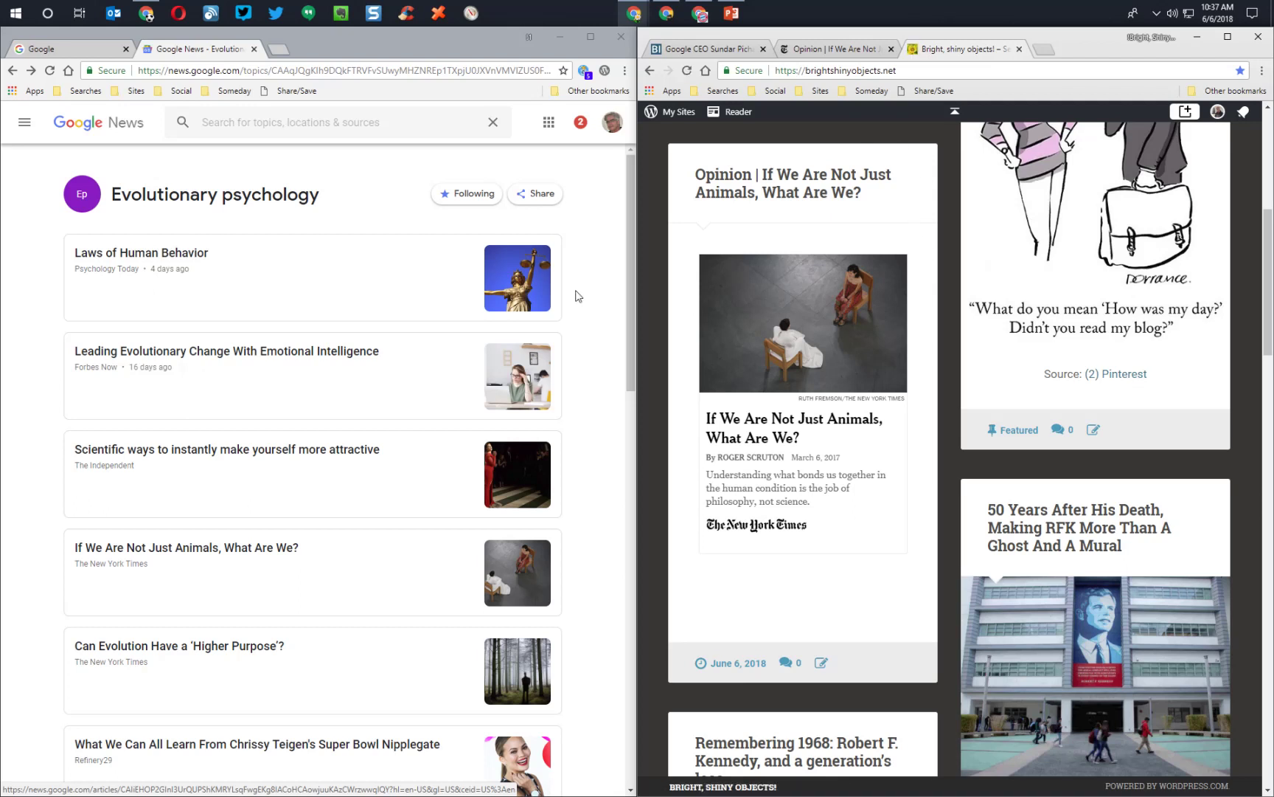
# Switch to the PowerPoint presentation "Organize your content marketing with Gmail" and review its bullet points.
pyautogui.hotkey('alt', 'Tab')
pyautogui.hotkey('alt', 'Tab')
pyautogui.hotkey('alt', 'Tab')
pyautogui.hotkey('alt', 'Tab')
pyautogui.hotkey('alt', 'Tab')
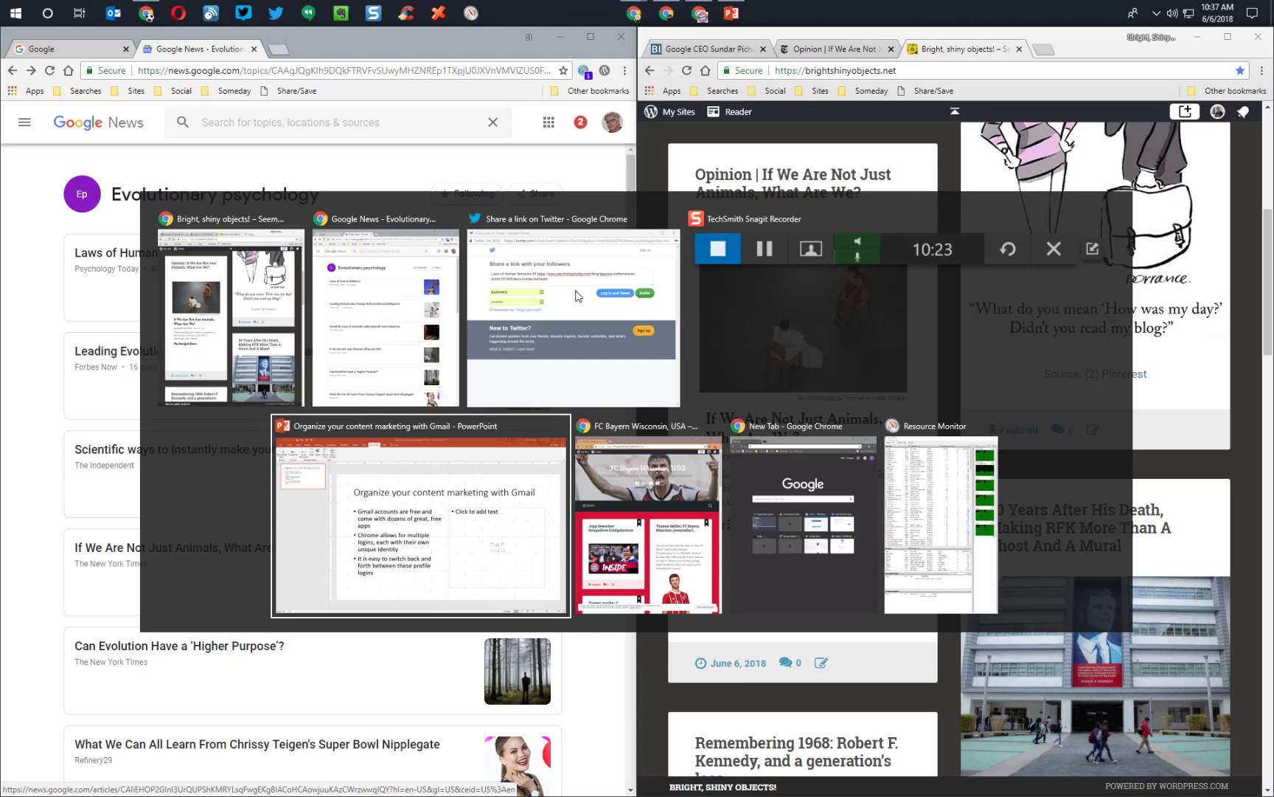
pyautogui.hotkey('alt', 'Tab')
pyautogui.hotkey('alt', 'Tab')
pyautogui.hotkey('alt', 'Tab')
pyautogui.hotkey('alt', 'Tab')
pyautogui.hotkey('alt', 'Tab')
pyautogui.hotkey('alt', 'Tab')
pyautogui.hotkey('alt', 'Tab')
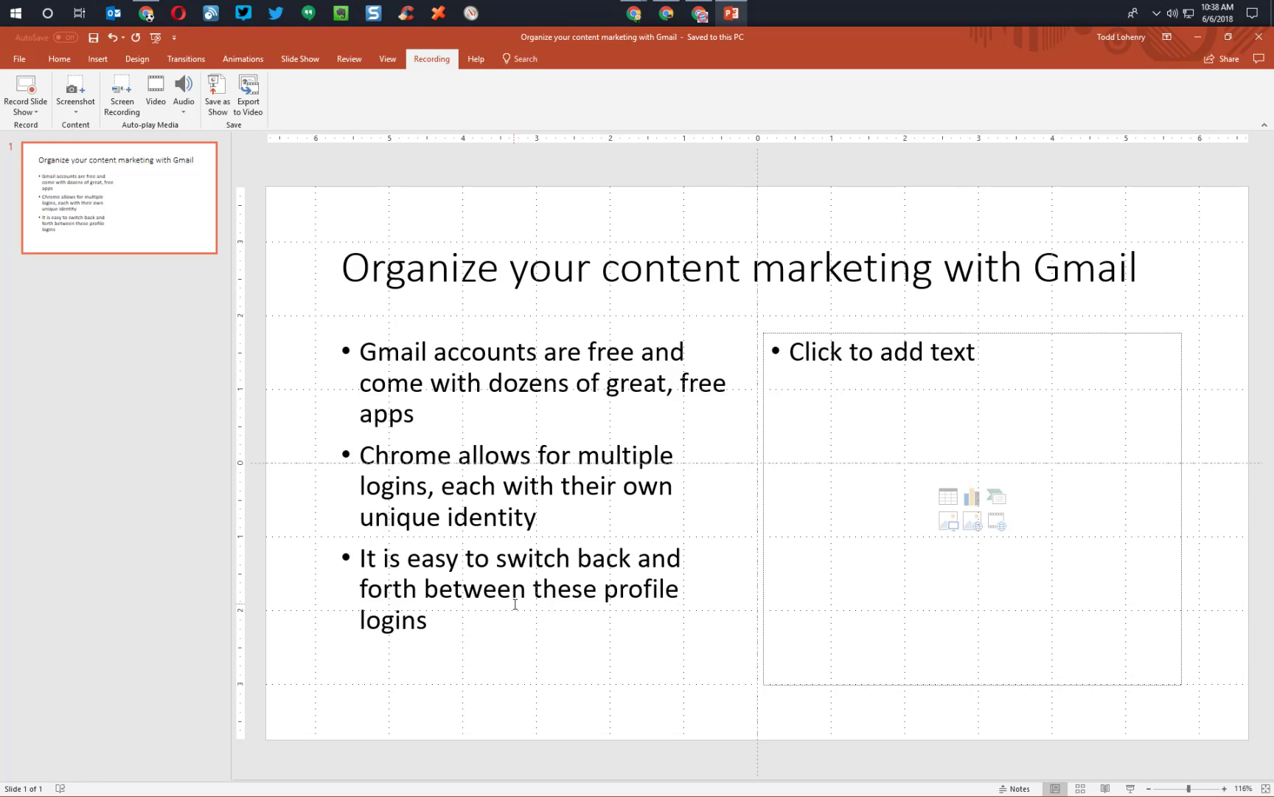
# Bring the blog and Google News Chrome windows back to the front, side by side.
pyautogui.hotkey('alt', 'Tab')
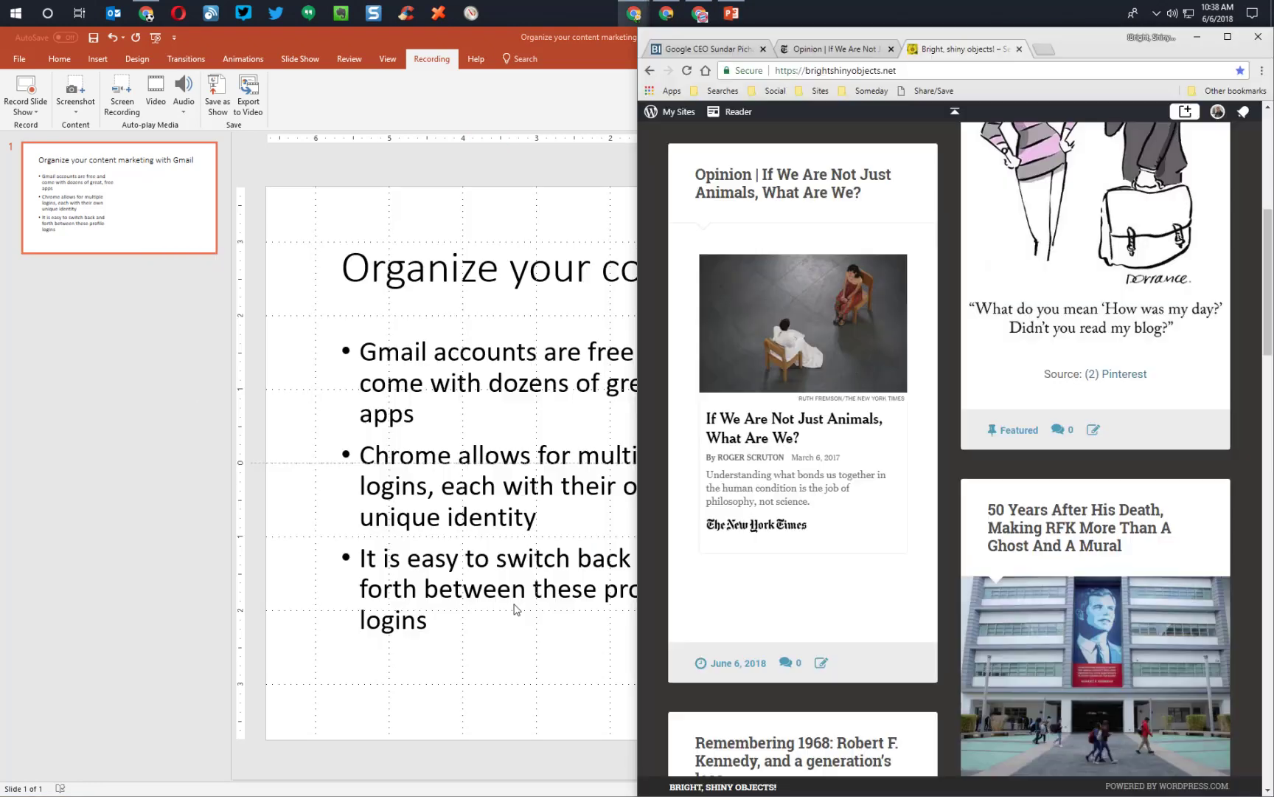
pyautogui.hotkey('alt', 'Tab')
pyautogui.hotkey('alt', 'Tab')
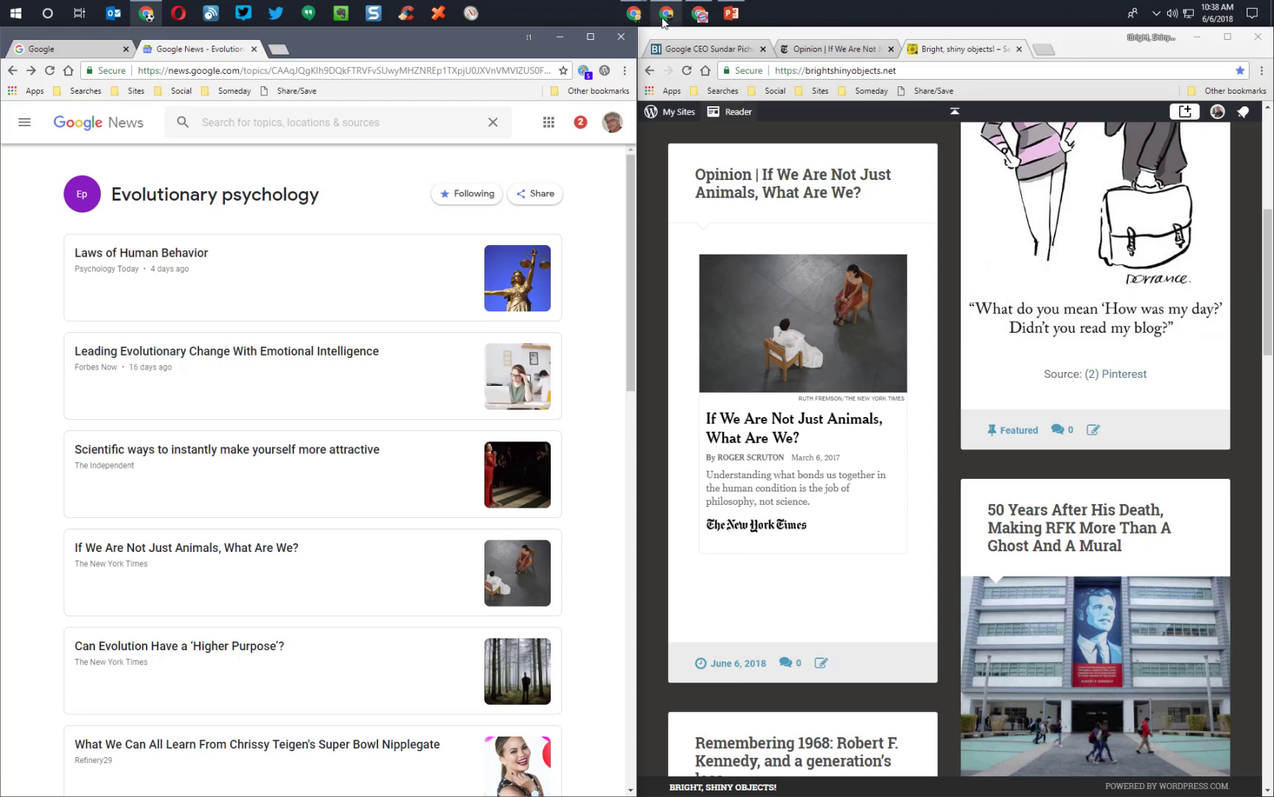
pyautogui.moveTo(633, 22)
pyautogui.hotkey('alt', 'Tab')
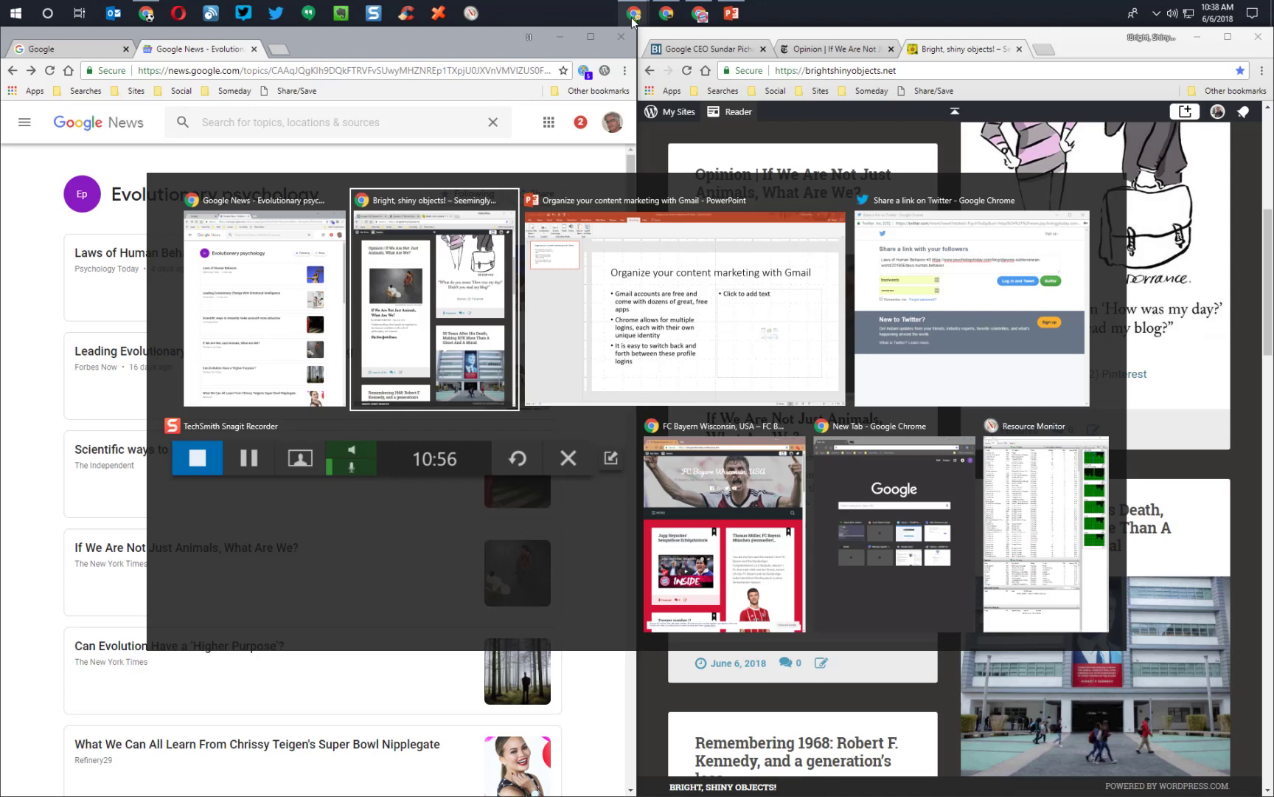
pyautogui.hotkey('alt', 'Tab')
pyautogui.hotkey('alt', 'Tab')
pyautogui.hotkey('alt', 'Tab')
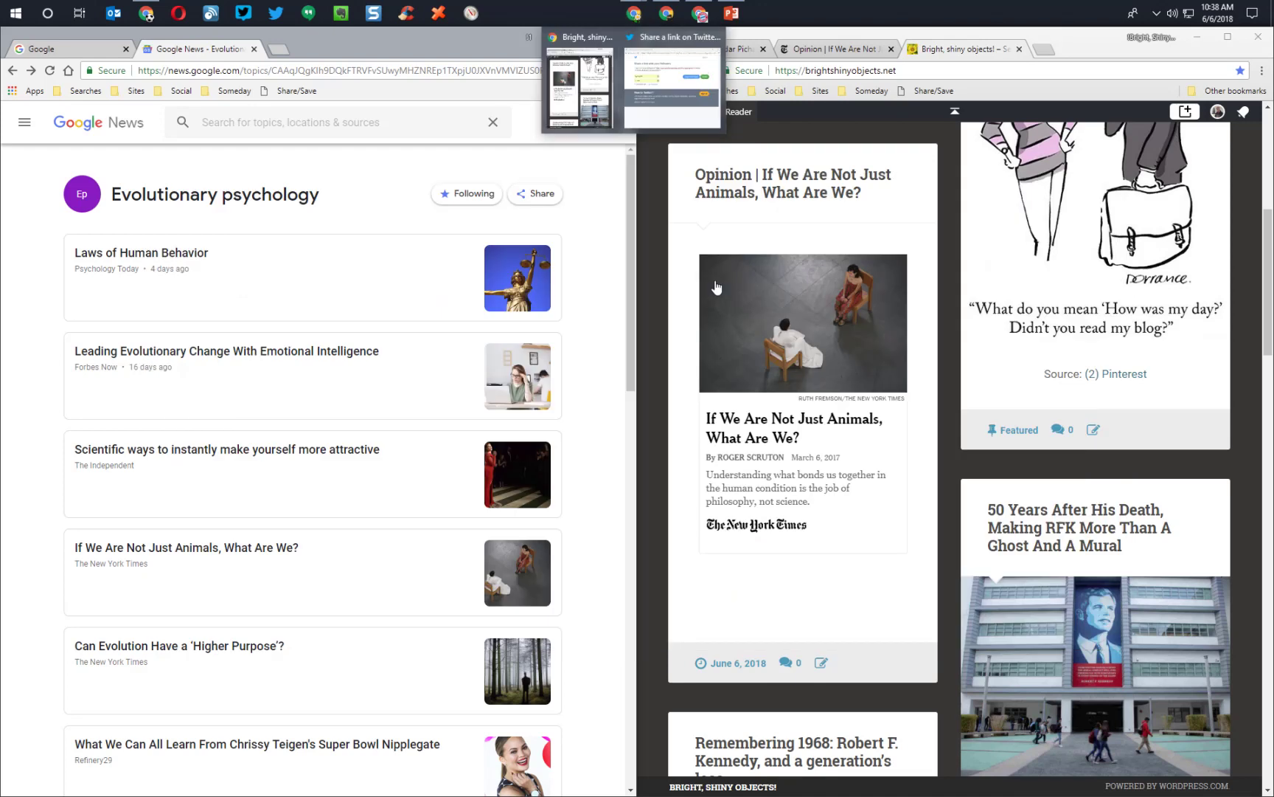